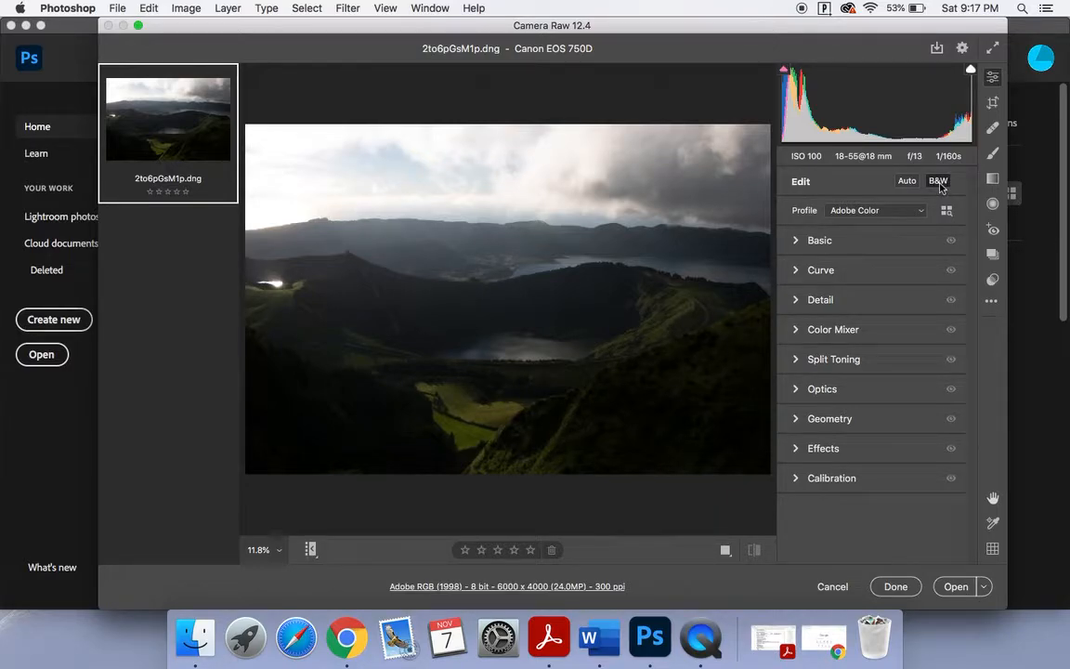
Convert the landscape photo to black and white and sample its white balance from the hazy distant hills
left_click(938, 182)
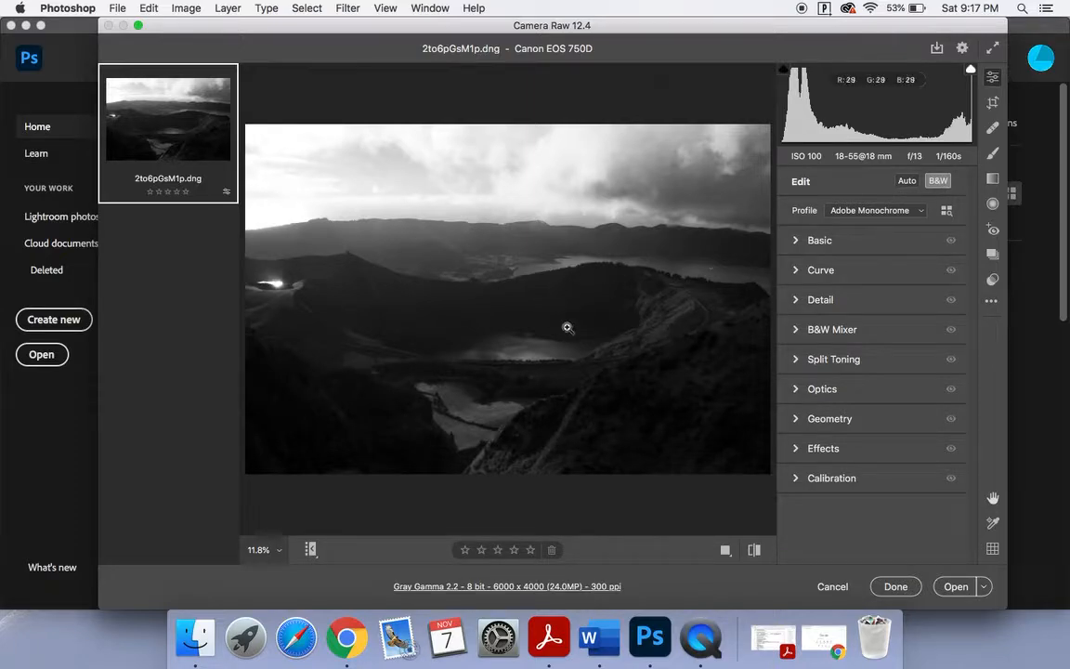
left_click(795, 240)
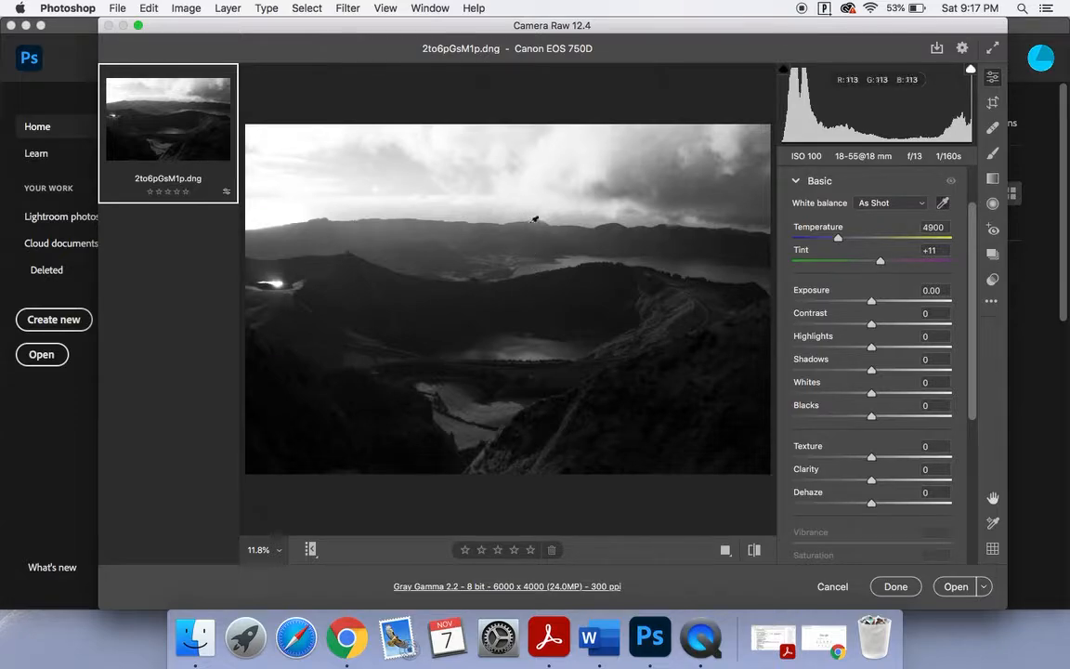
left_click(487, 239)
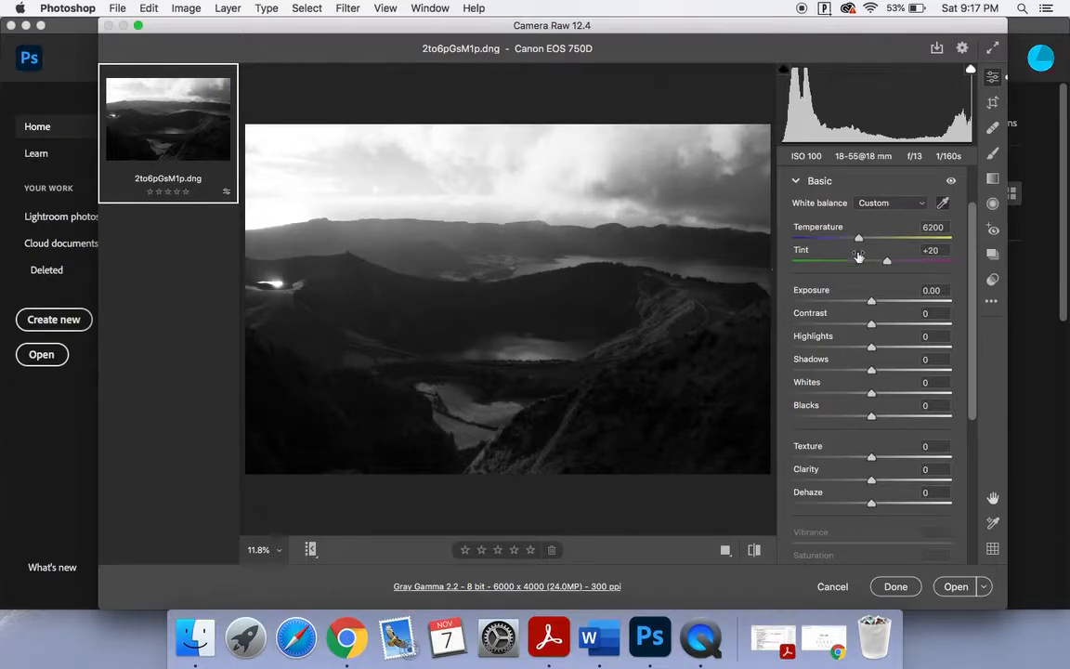
Set Exposure to +0.40, Contrast +9, Highlights -17, Shadows +15, Whites +10, Blacks -10, Texture +11, Clarity +18 and Dehaze 0
left_click_drag(871, 303, 862, 421)
left_click_drag(971, 400, 970, 453)
left_click_drag(871, 370, 870, 440)
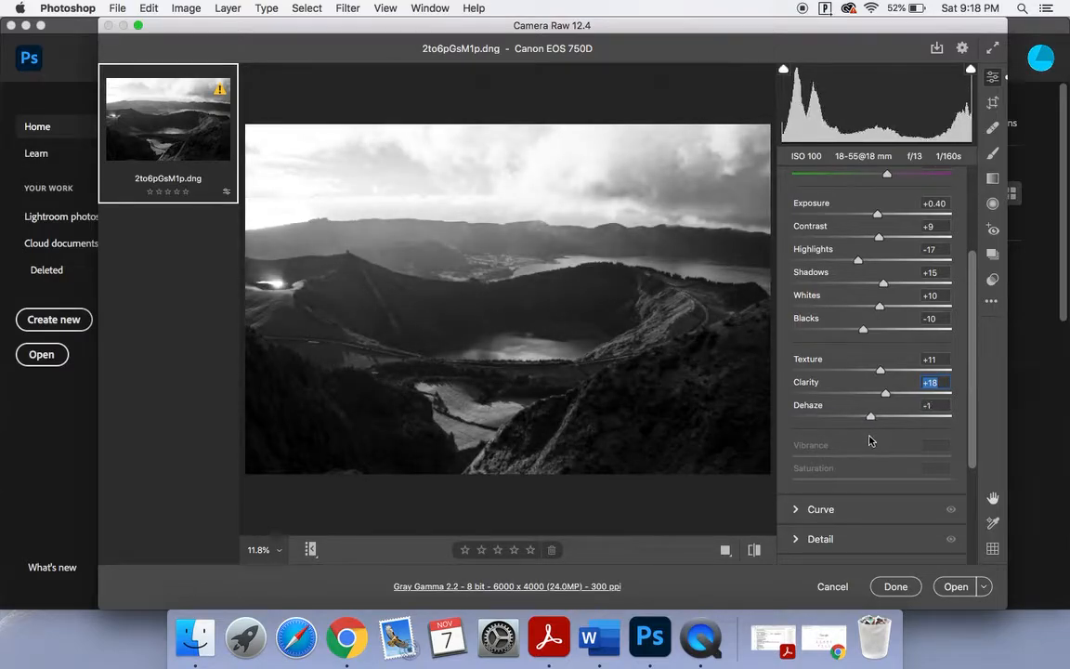
double_click(870, 416)
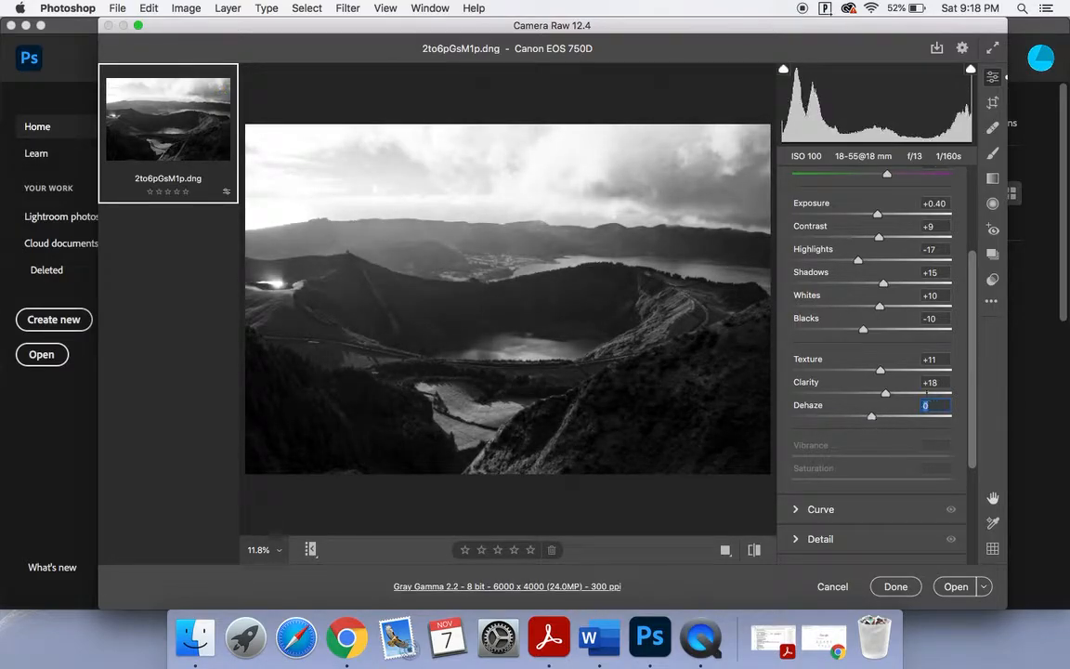
left_click_drag(969, 333, 992, 199)
left_click(795, 239)
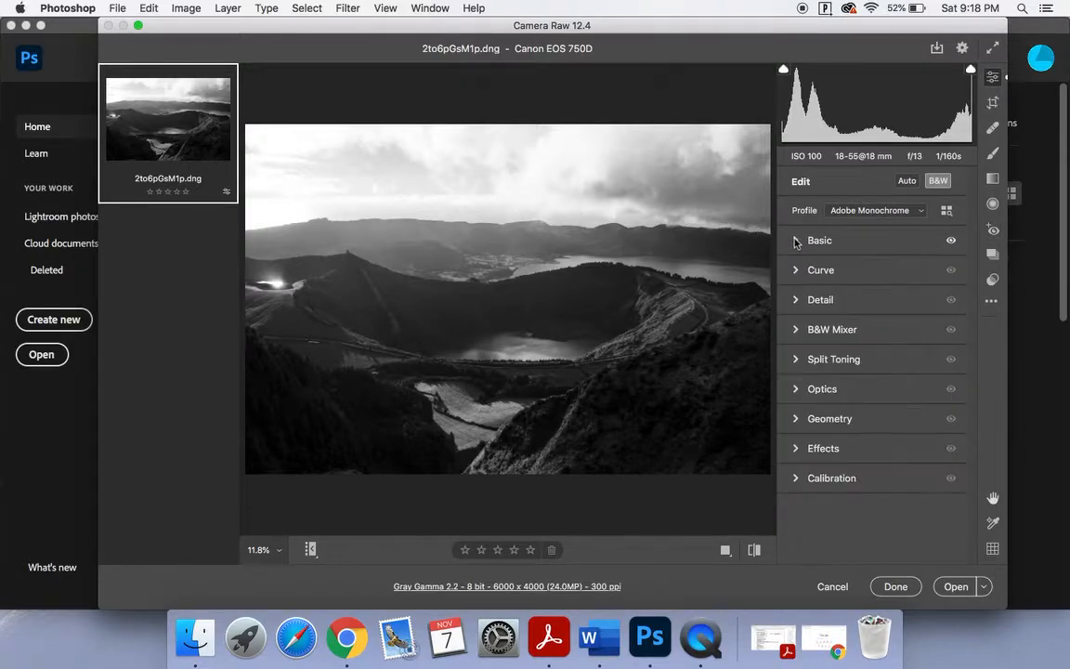
Shape the parametric tone curve with Highlights -9, Lights -8, Darks +9 and Shadows +15
left_click(795, 267)
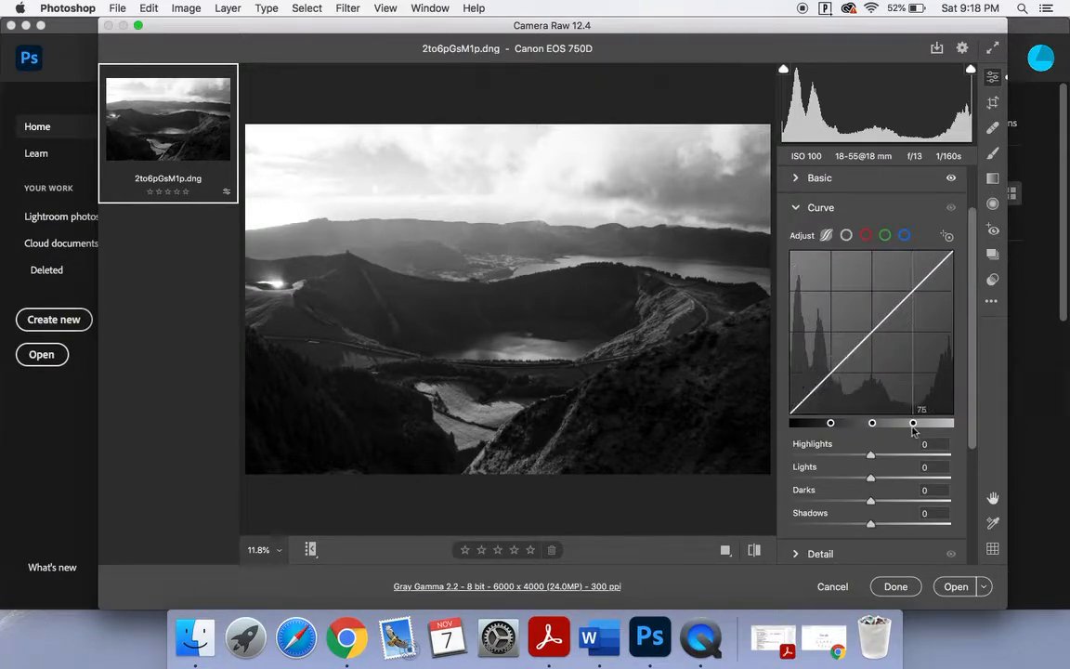
left_click_drag(870, 455, 882, 527)
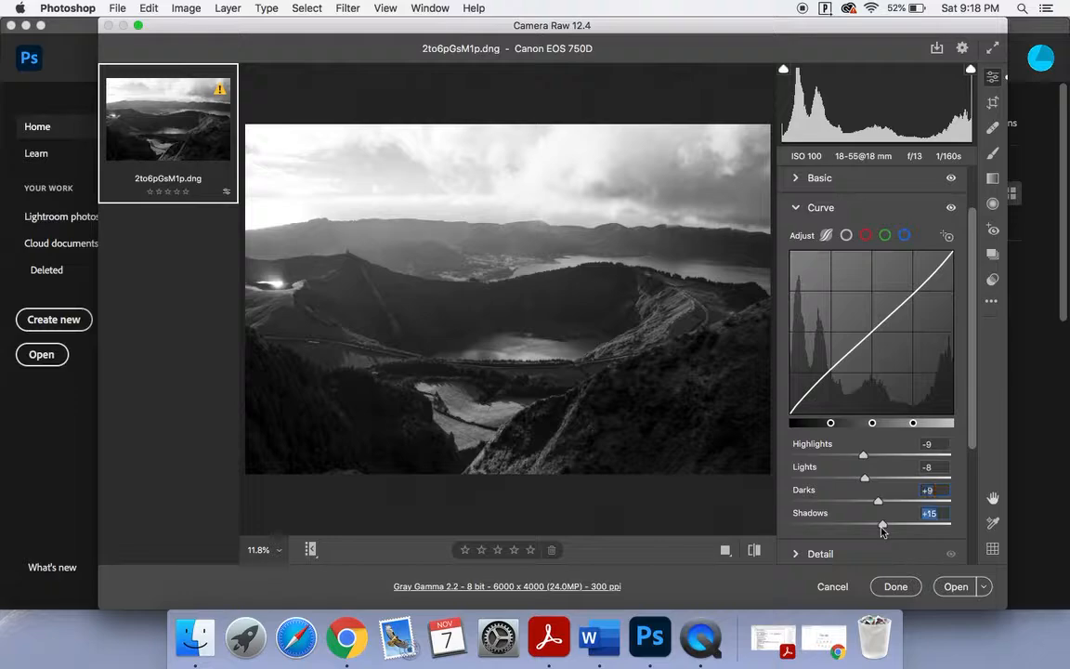
left_click(817, 207)
Sharpen the photo with Sharpening at 103, Detail at 58 and Masking at 49
left_click(796, 301)
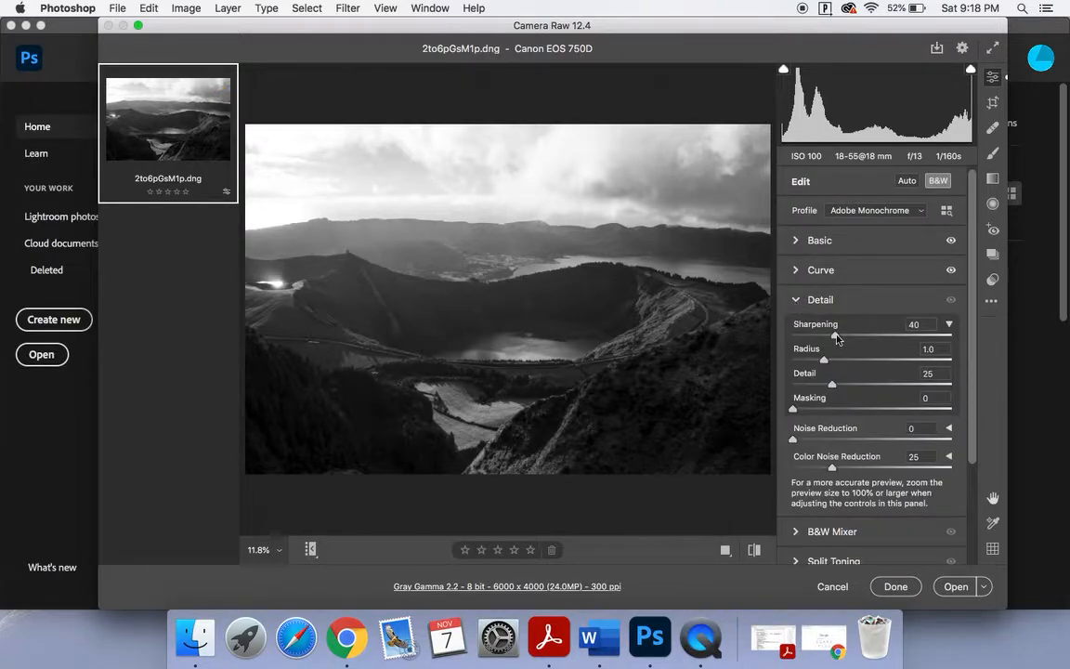
left_click_drag(836, 341, 900, 336)
key("alt")
left_click_drag(831, 385, 882, 399)
key("alt")
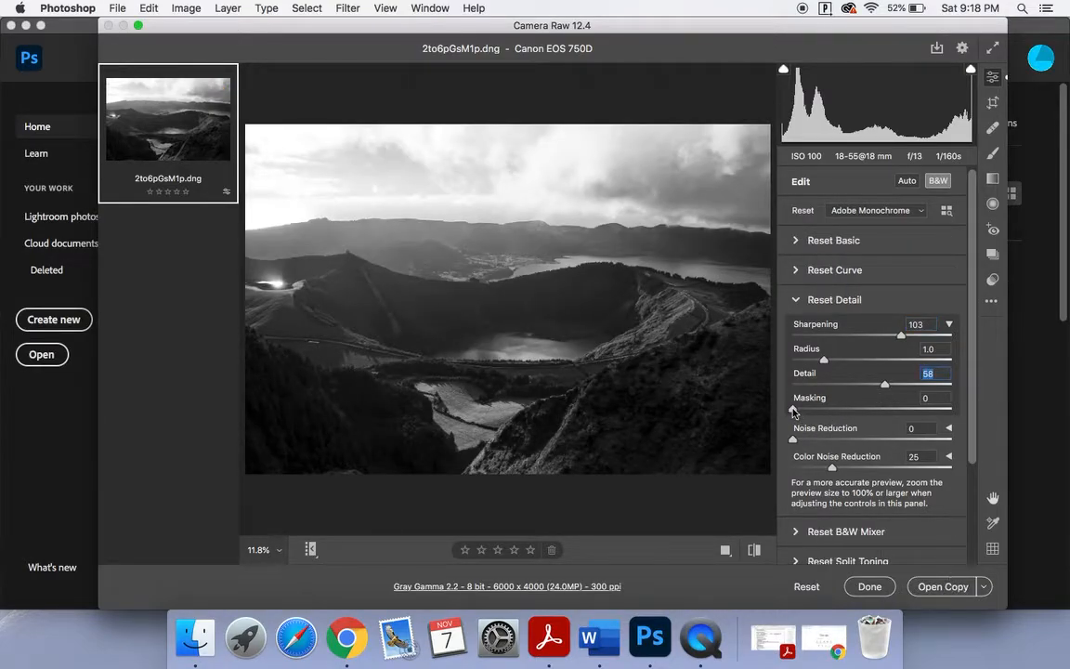
left_click_drag(792, 409, 869, 426)
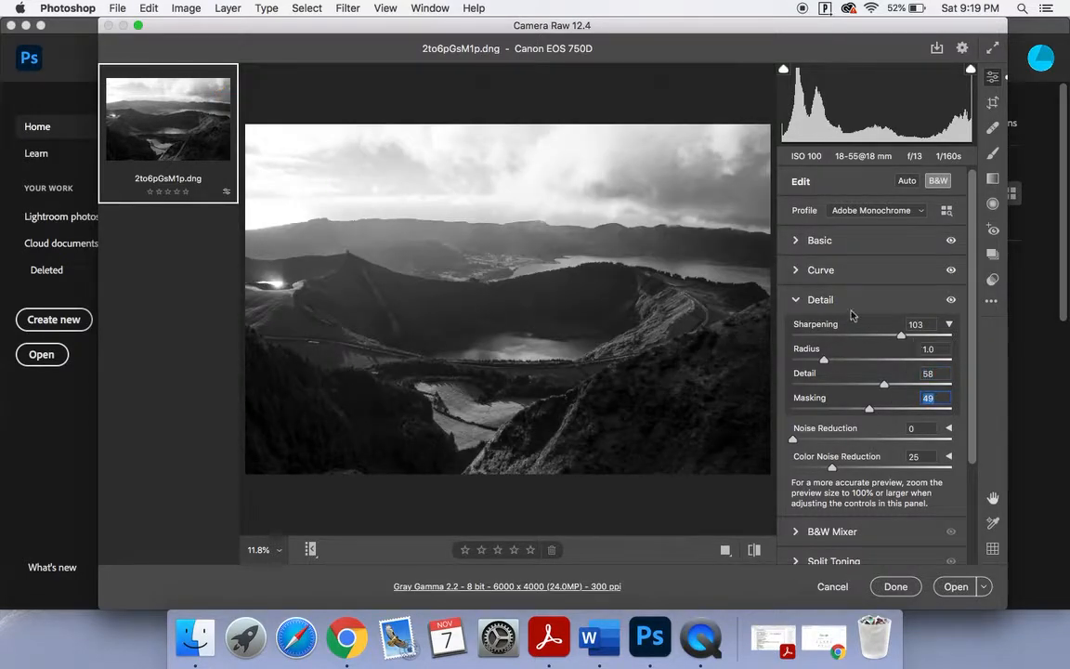
left_click(796, 300)
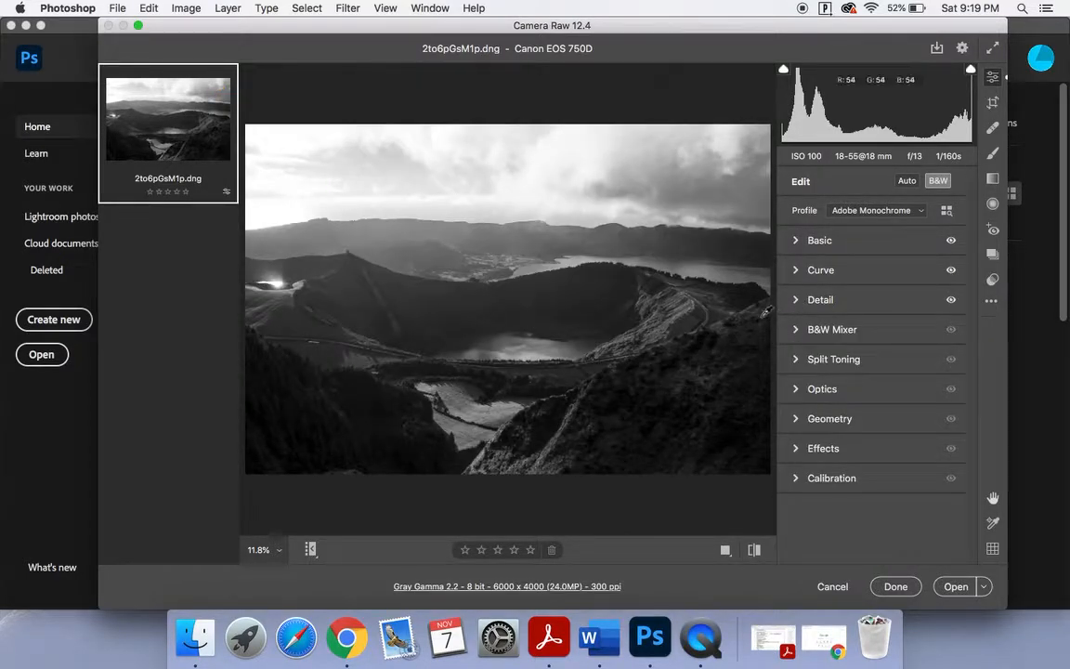
Enlarge the editing window and set the B&W Mixer to Oranges +11, Yellows +8, Greens +25, Aquas +3, Blues -7 and Magentas +6
left_click(138, 25)
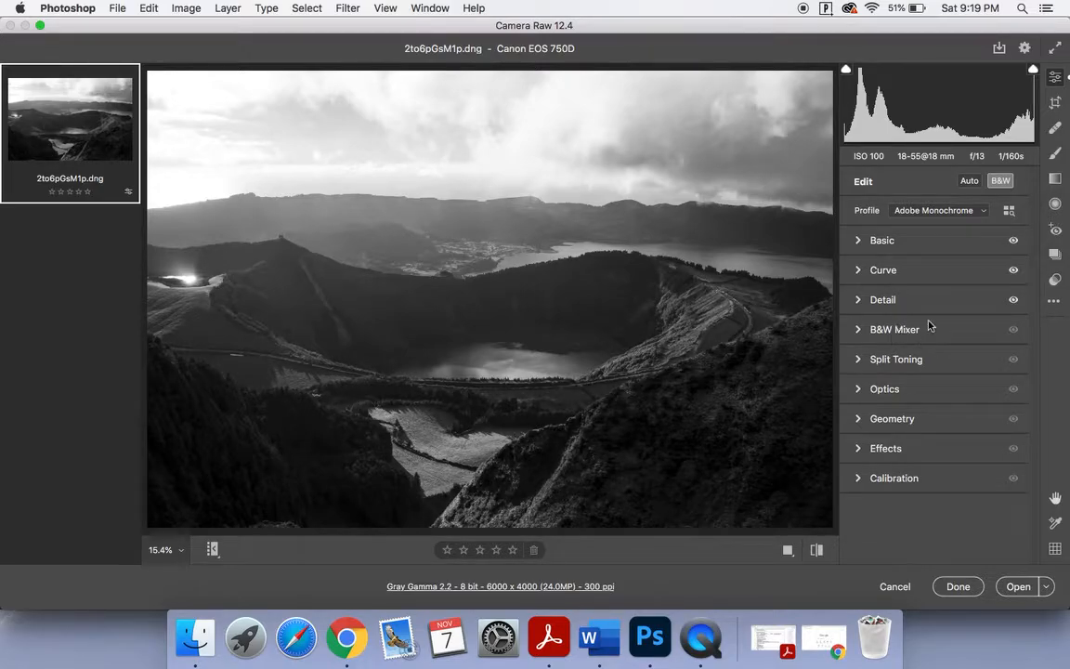
left_click(859, 331)
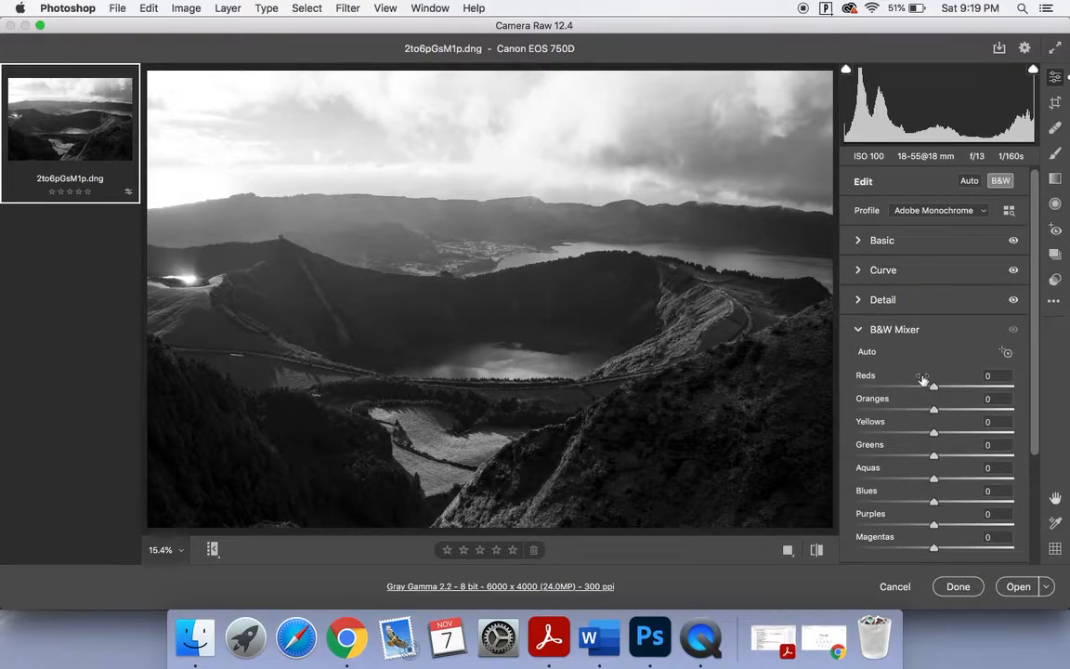
left_click_drag(1034, 370, 1033, 413)
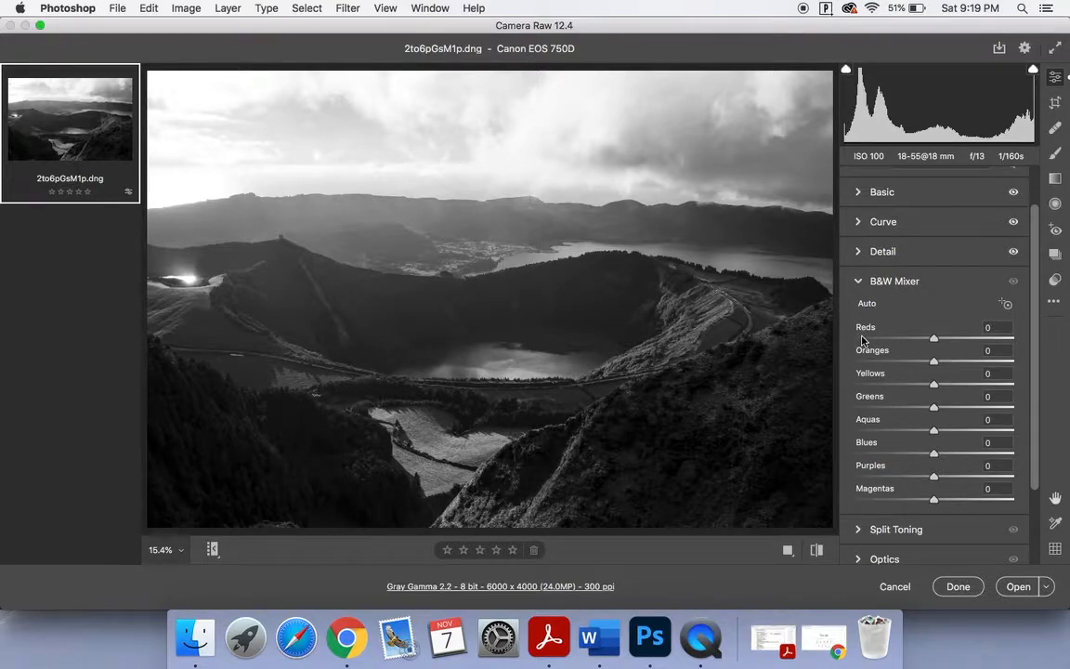
mouse_move(933, 339)
left_mouse_down()
mouse_move(1026, 336)
mouse_move(1041, 359)
mouse_move(986, 337)
mouse_move(852, 339)
mouse_move(932, 345)
left_mouse_up()
double_click(932, 345)
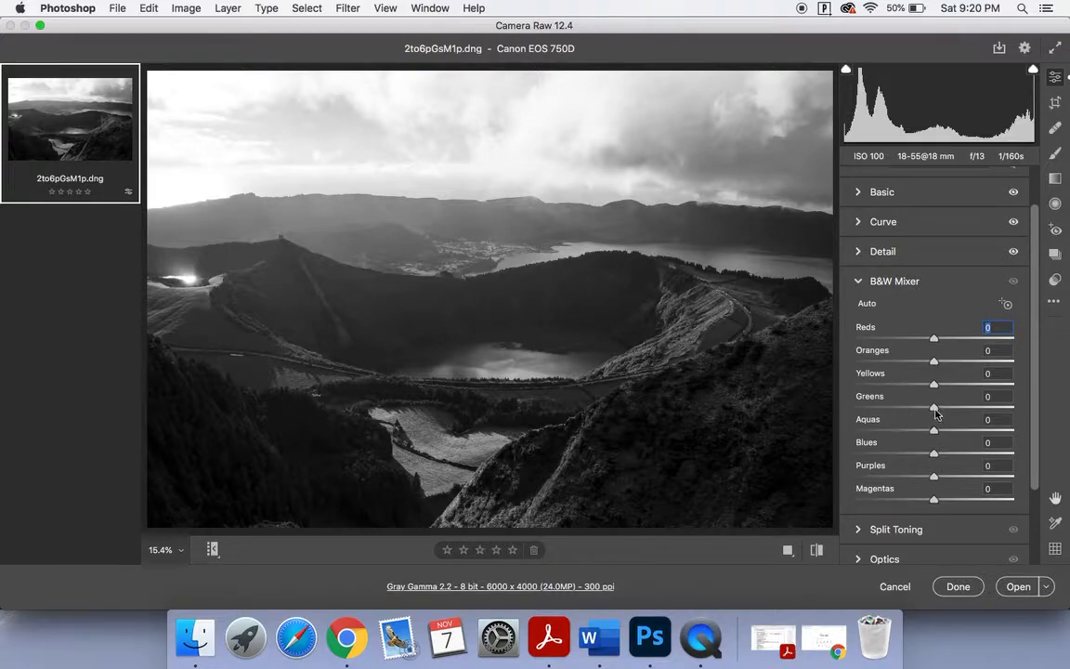
mouse_move(935, 414)
left_mouse_down()
mouse_move(984, 409)
mouse_move(795, 411)
mouse_move(979, 405)
mouse_move(1038, 455)
mouse_move(928, 413)
mouse_move(962, 442)
mouse_move(930, 414)
mouse_move(992, 444)
mouse_move(982, 439)
mouse_move(988, 409)
mouse_move(1015, 414)
mouse_move(954, 412)
left_mouse_up()
left_click_drag(934, 437, 940, 482)
double_click(939, 480)
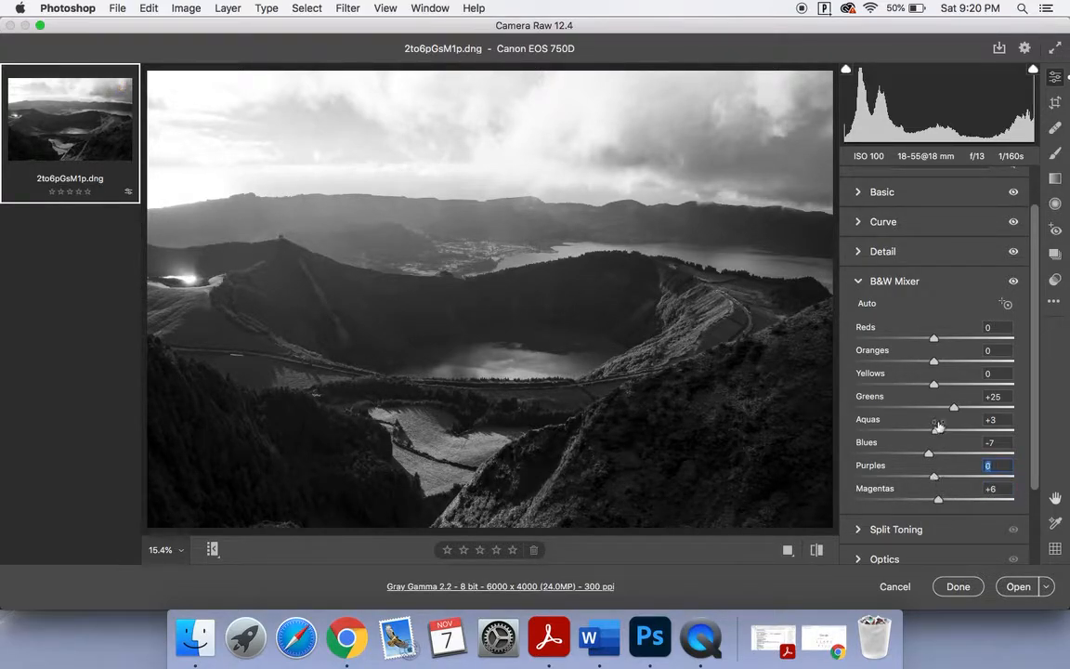
left_click_drag(933, 388, 934, 340)
left_click(942, 361)
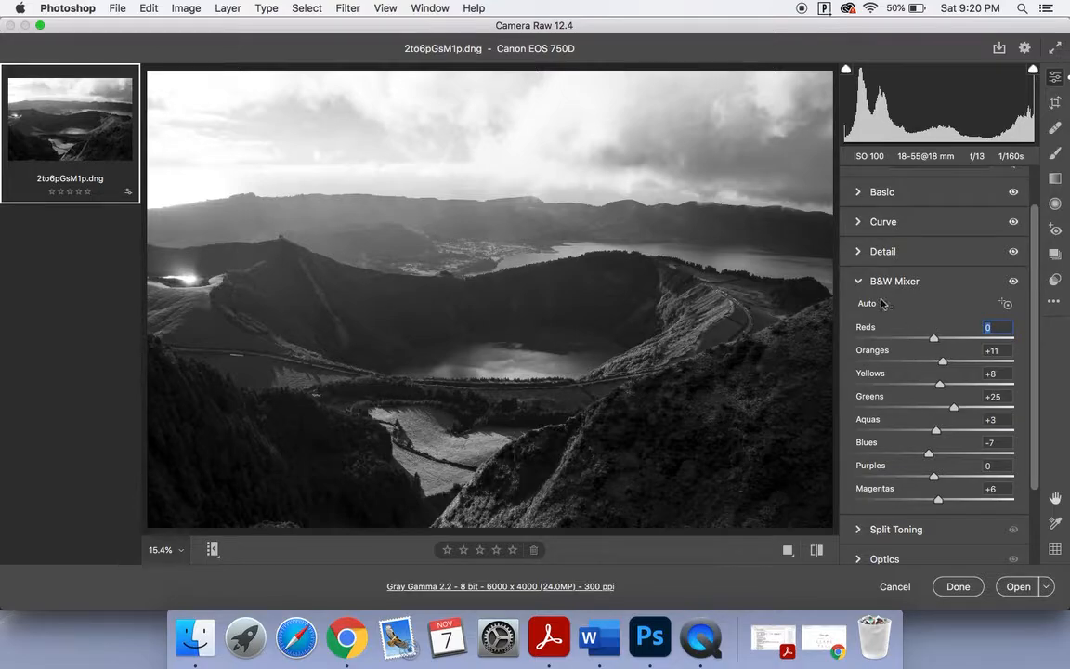
Compare the photo with and without the B&W Mixer adjustments by repeatedly switching their effect off and on
left_click(1013, 281)
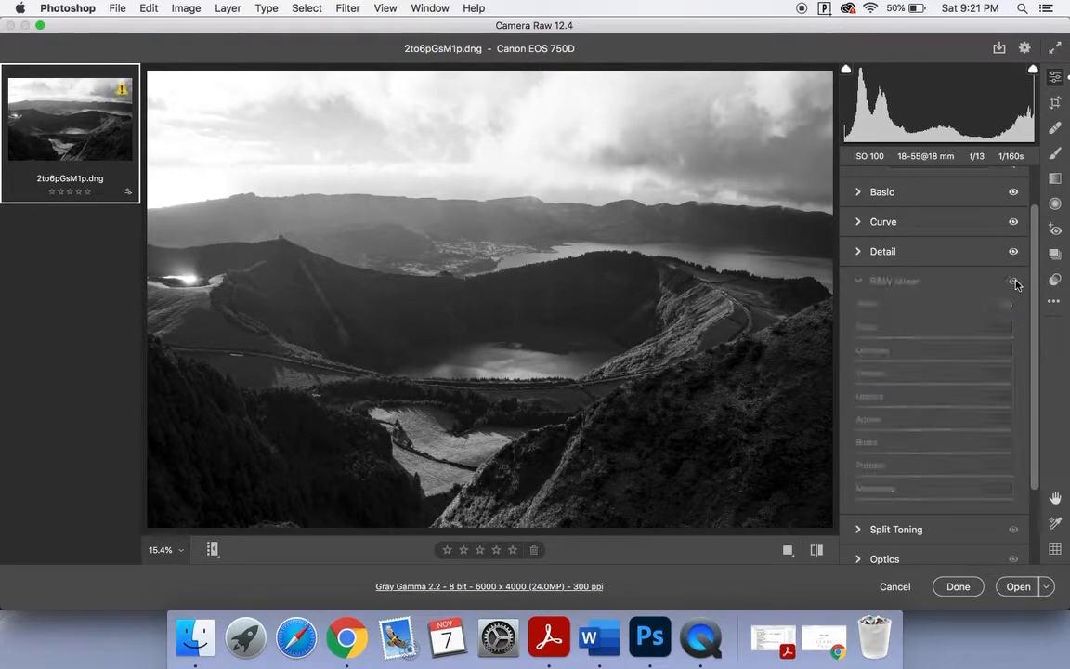
left_click(1013, 280)
left_click(1013, 281)
left_click(1013, 280)
left_click(1013, 280)
left_click(1013, 280)
left_click(1013, 280)
left_click(1013, 280)
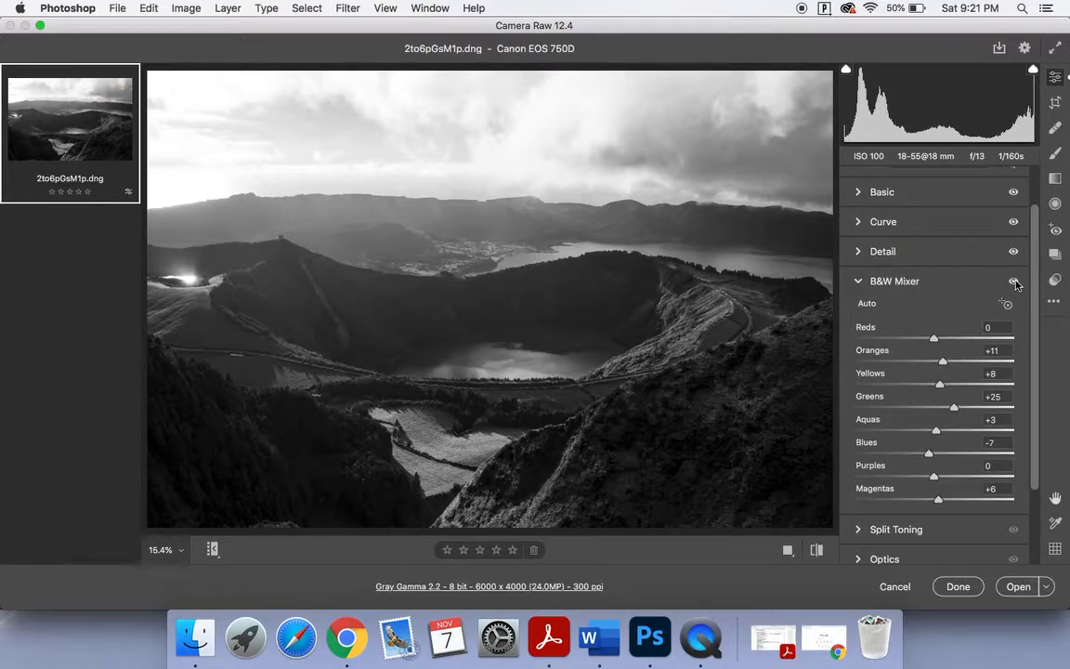
left_click(1013, 280)
left_click(1013, 281)
left_click(1013, 280)
left_click(1013, 281)
left_click(1013, 282)
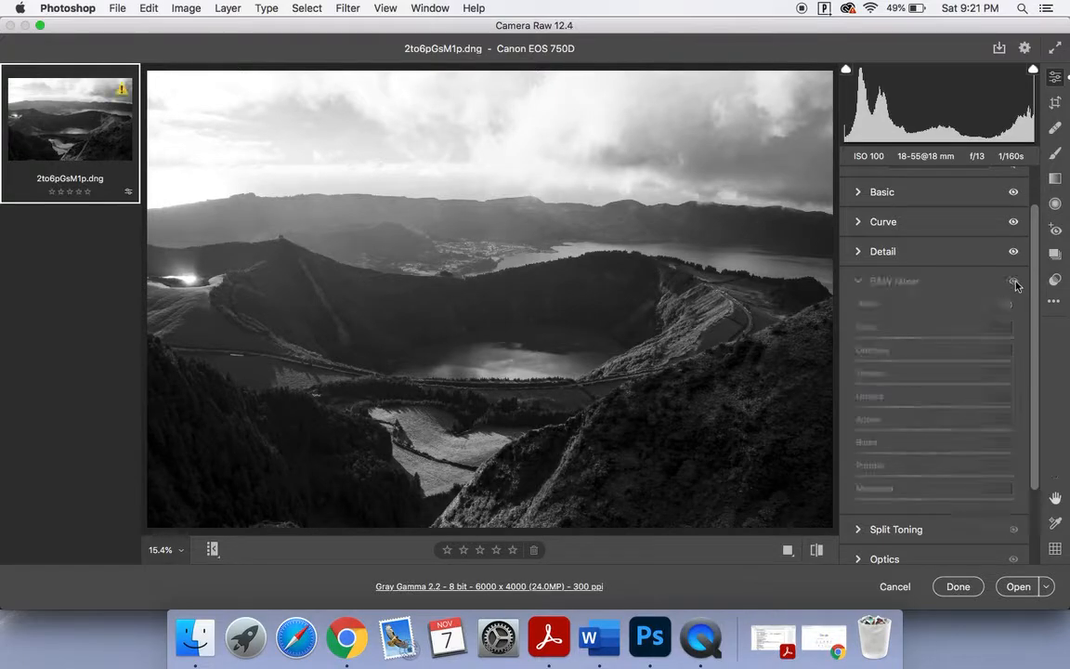
left_click(1014, 282)
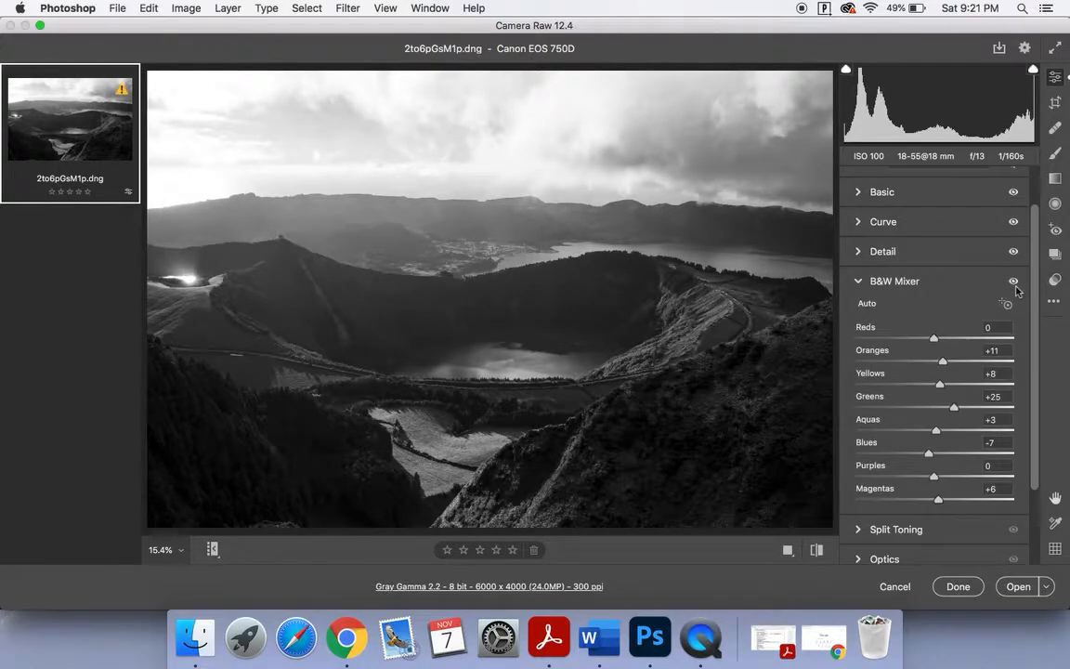
left_click(1014, 282)
left_click(1013, 283)
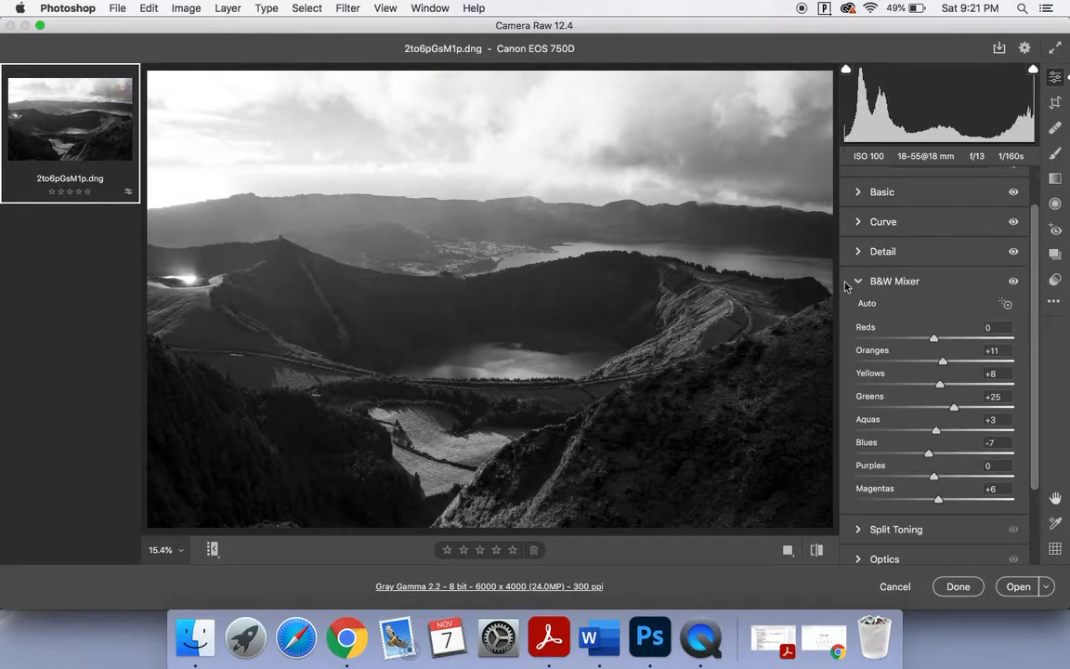
left_click(859, 282)
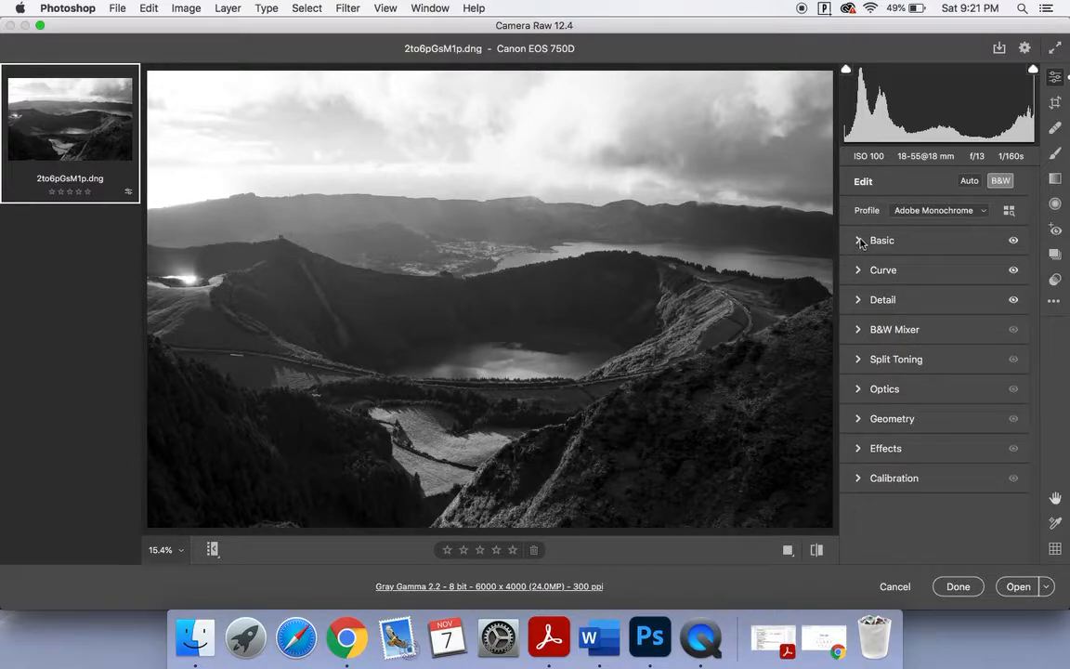
Refine the basic tones by setting Blacks to -15 and Whites to +26 and raising Contrast slightly
left_click(859, 241)
left_click_drag(925, 421, 953, 394)
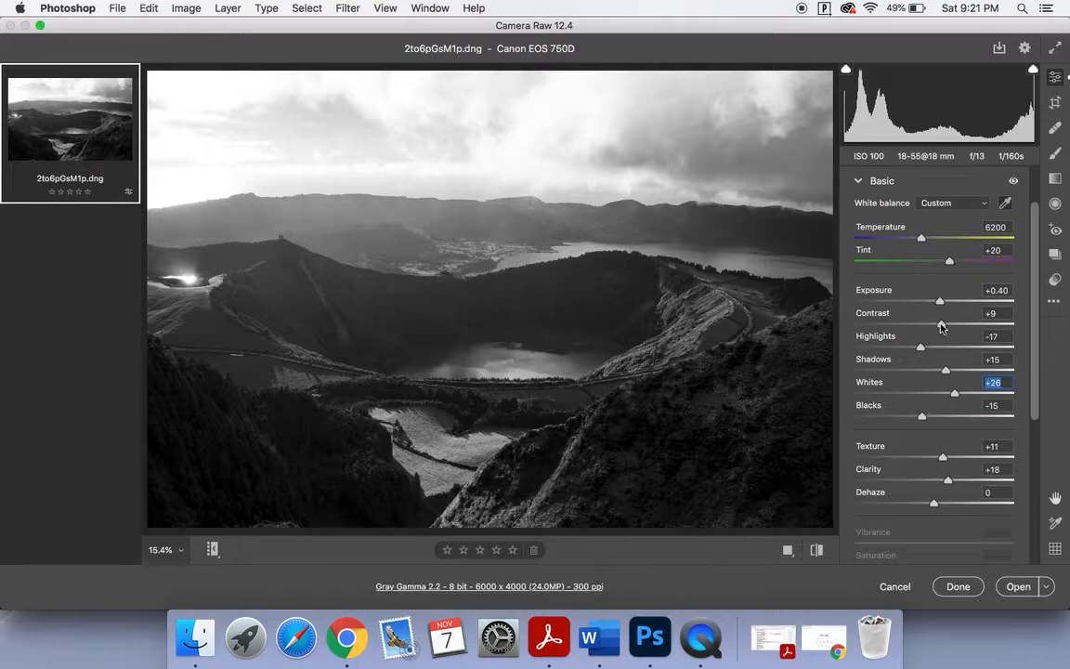
mouse_move(943, 327)
left_mouse_down()
mouse_move(960, 325)
mouse_move(953, 332)
left_mouse_up()
left_click(859, 181)
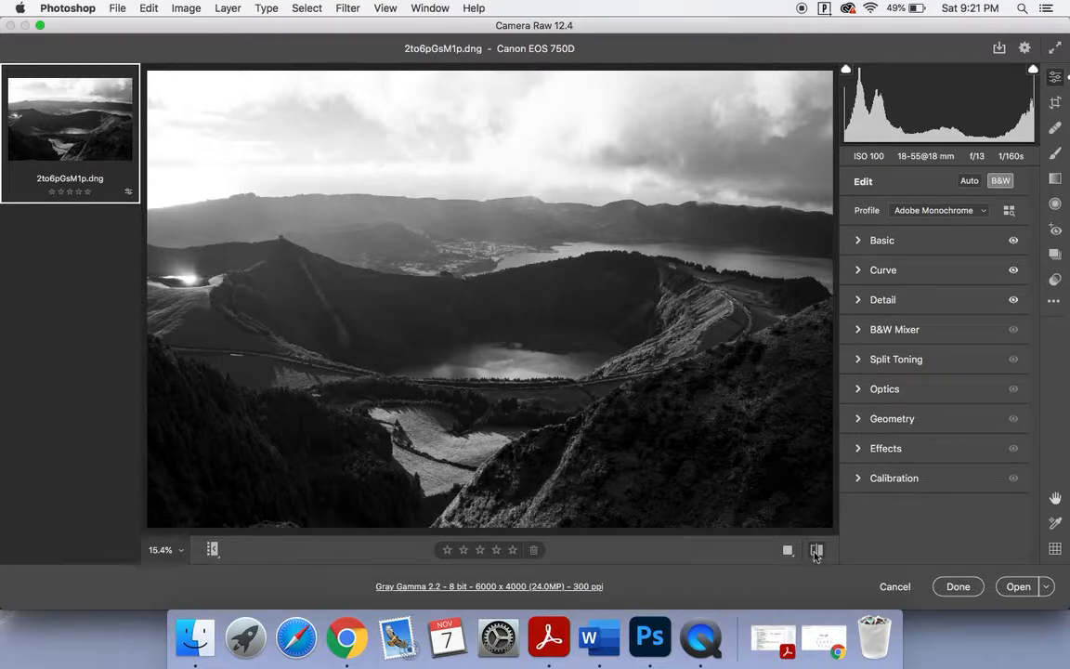
Compare the edited black and white photo with its original default settings
left_click(815, 551)
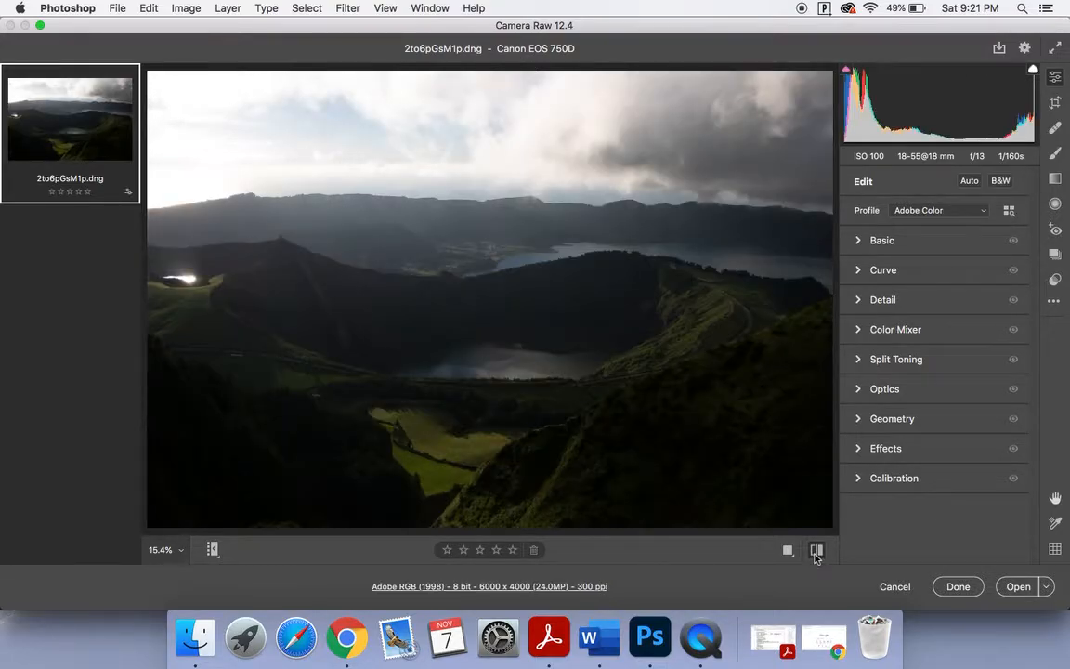
left_click(816, 550)
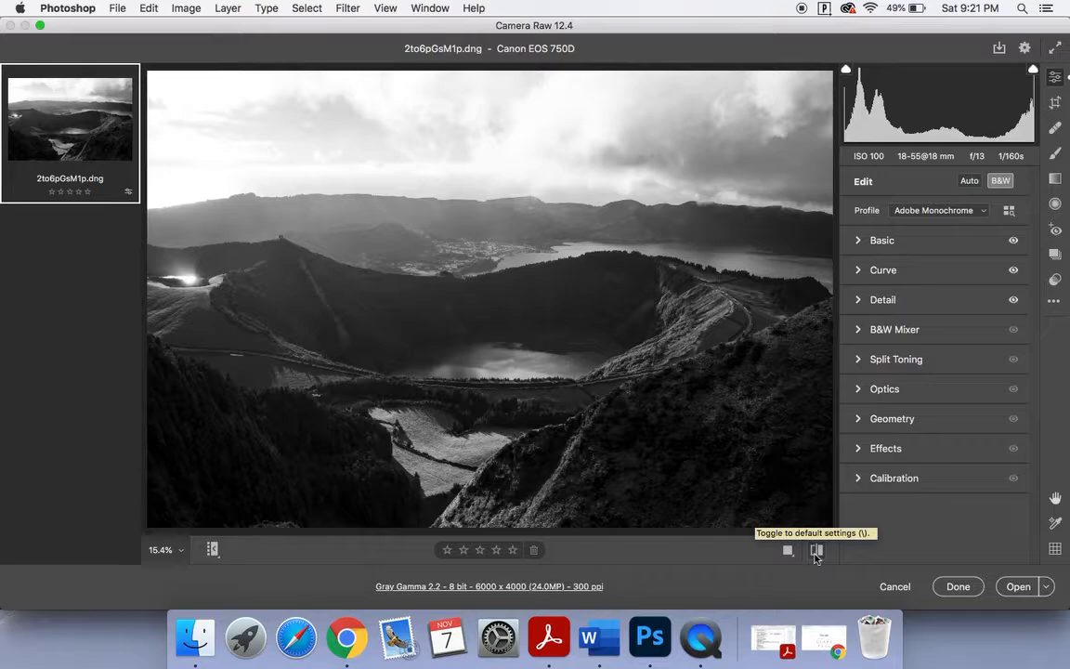
left_click(815, 552)
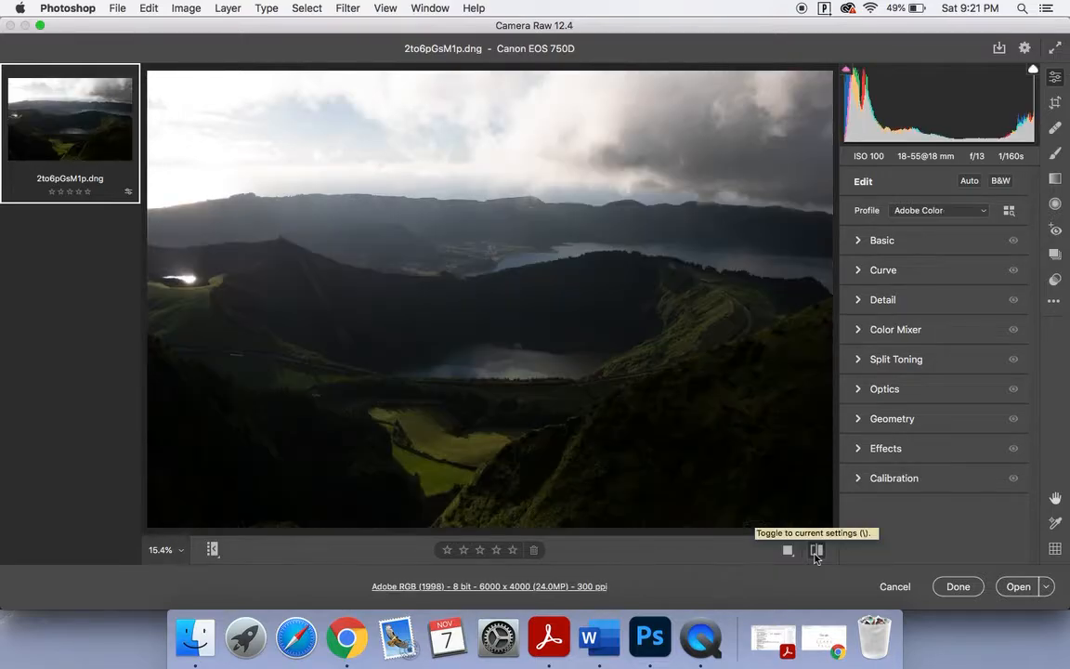
left_click(816, 551)
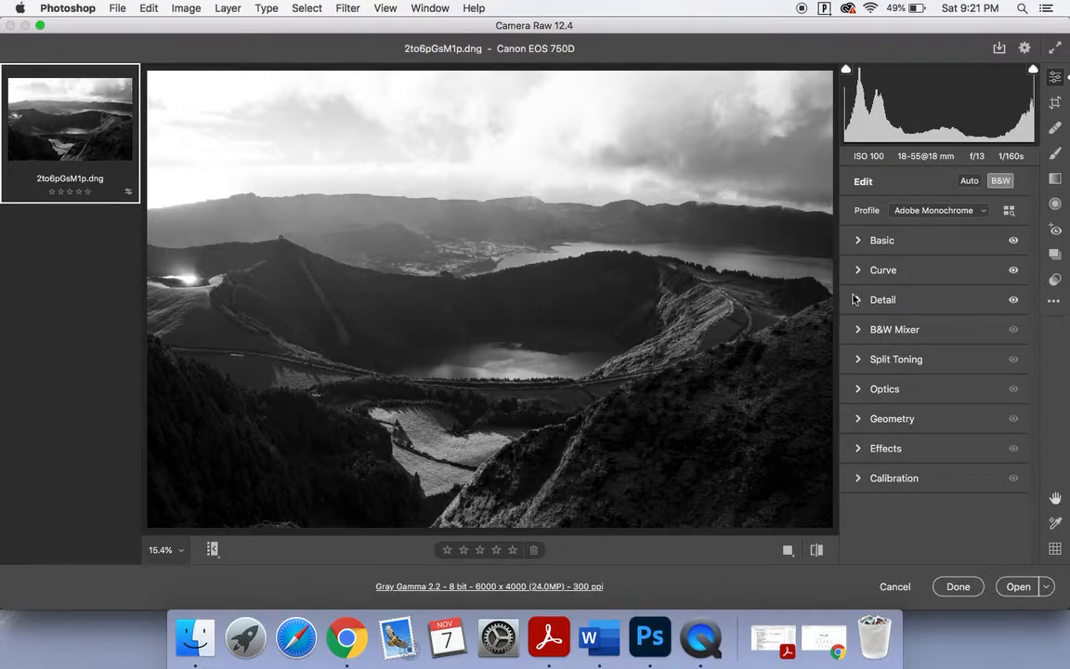
Review the B&W Mixer values again and recheck their effect on the finished photo
left_click(859, 331)
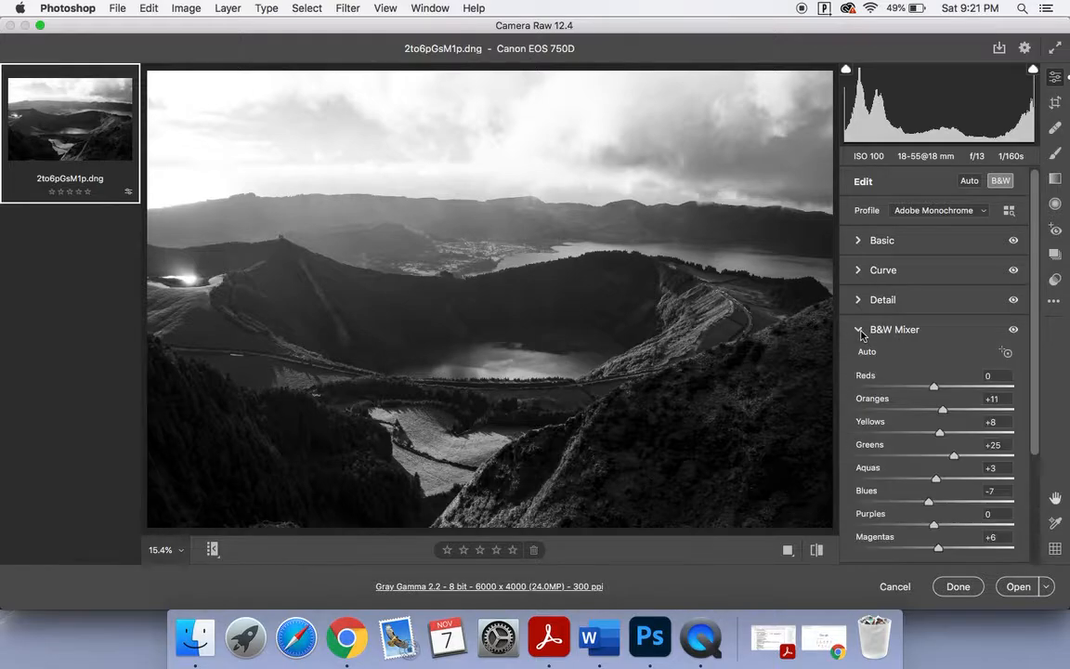
left_click(855, 336)
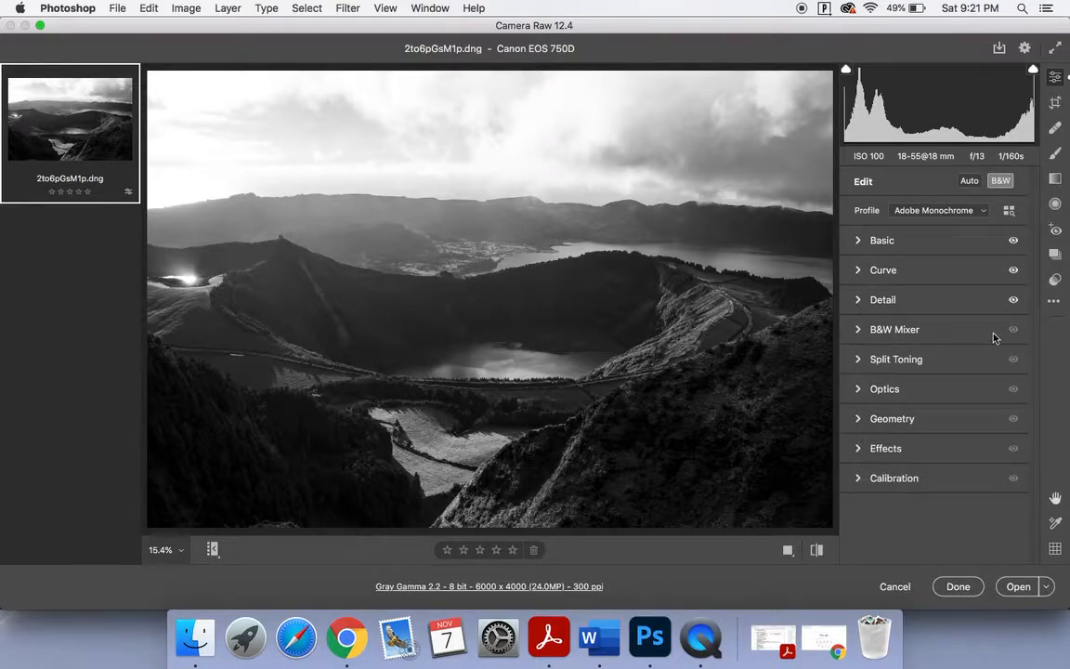
left_click(915, 333)
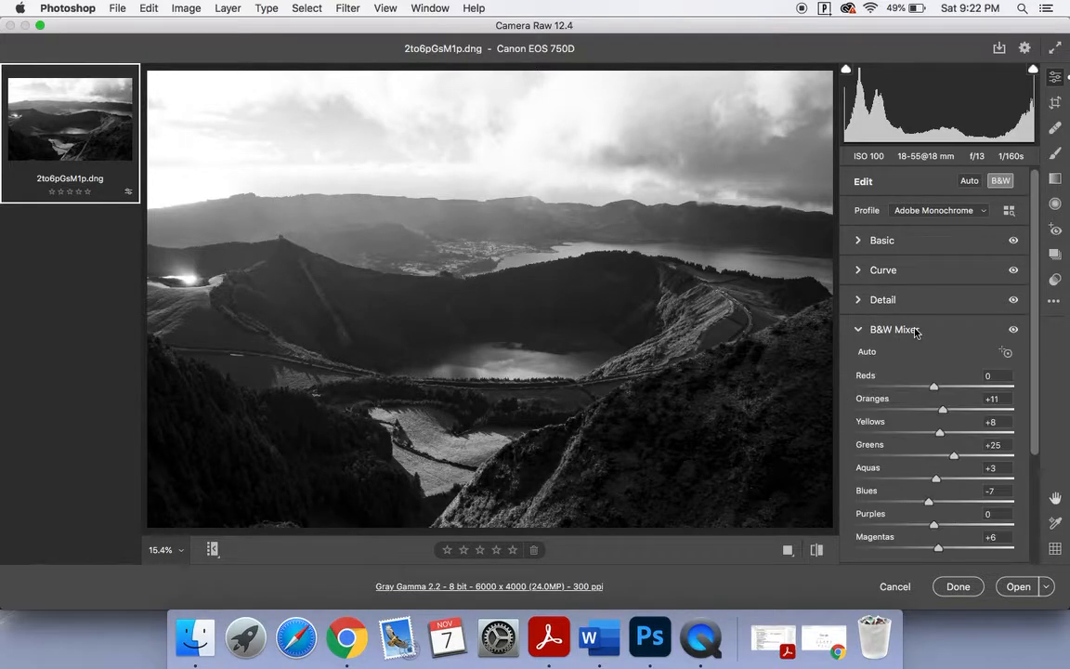
left_click(1012, 332)
left_click(1012, 332)
left_click(1013, 331)
left_click(1013, 332)
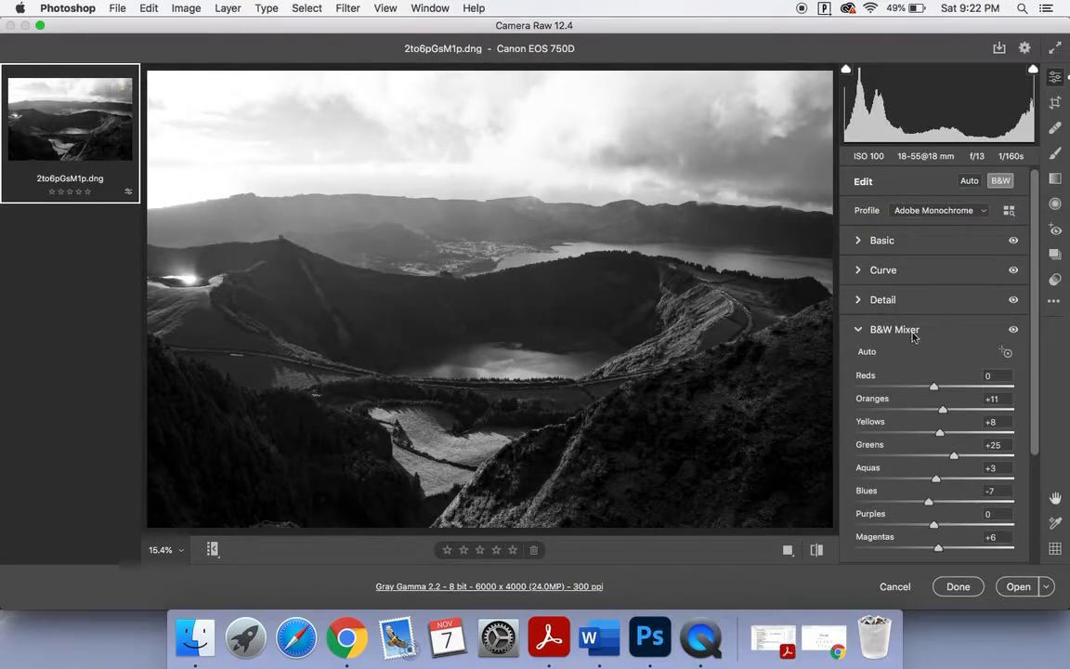
left_click(857, 331)
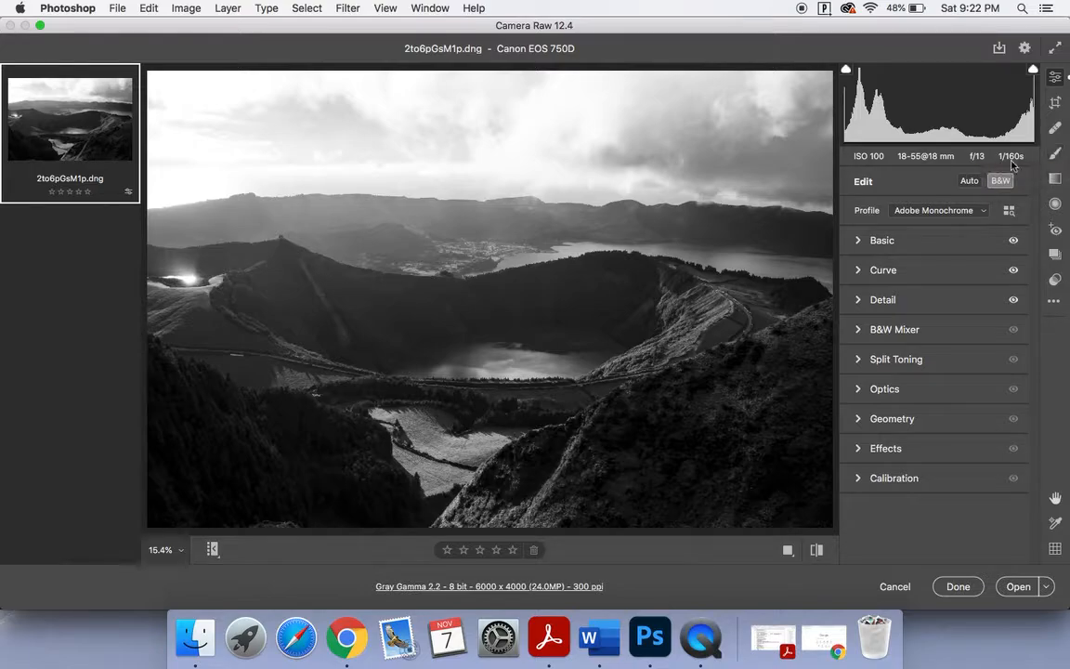
Activate the Adjustment Brush and set its size to 6 and feather to 50
key("k")
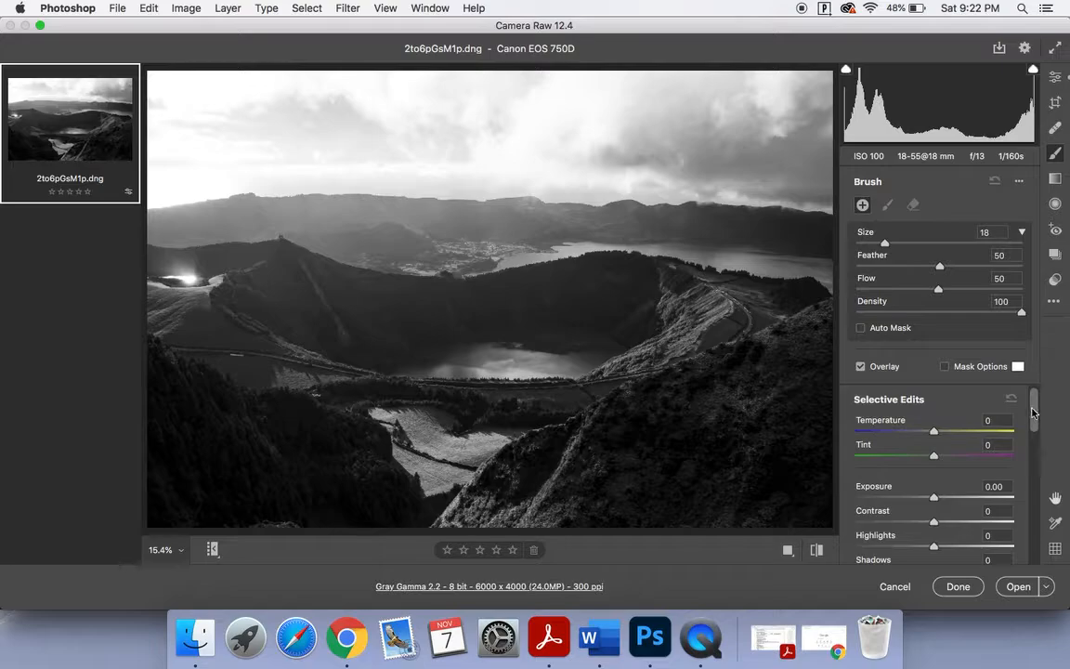
mouse_move(1032, 413)
left_mouse_down()
mouse_move(1033, 497)
mouse_move(1033, 402)
mouse_move(1037, 430)
left_mouse_up()
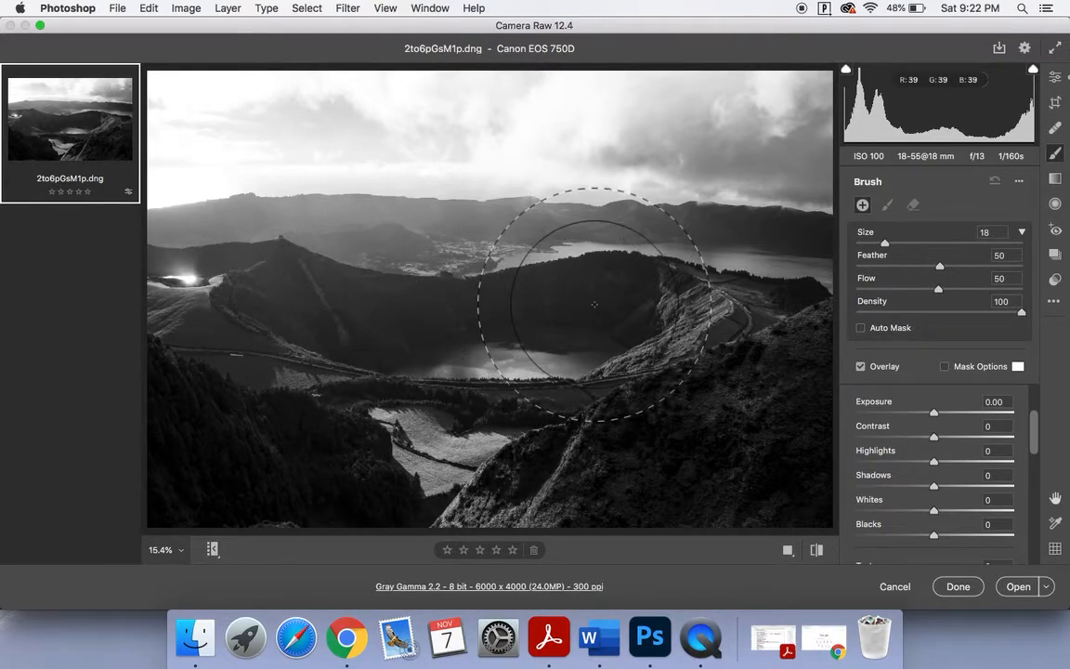
key("bracketleft")
key("bracketleft")
key("bracketleft")
key("bracketleft")
key("bracketleft")
key("bracketleft")
key("bracketleft")
key("bracketleft")
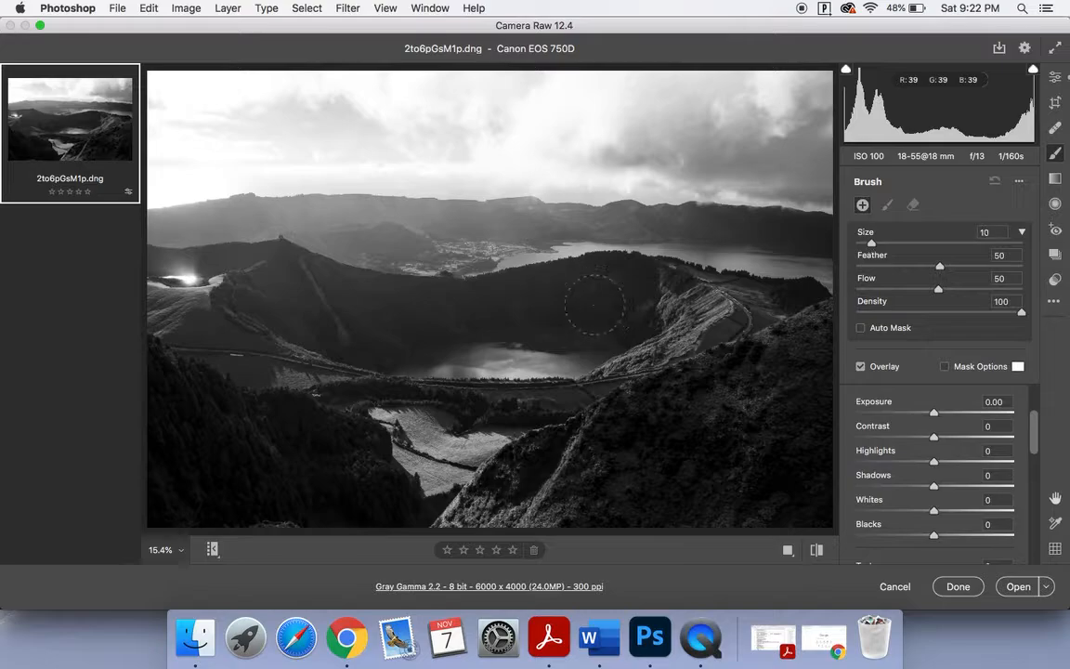
key("bracketleft")
key("bracketleft")
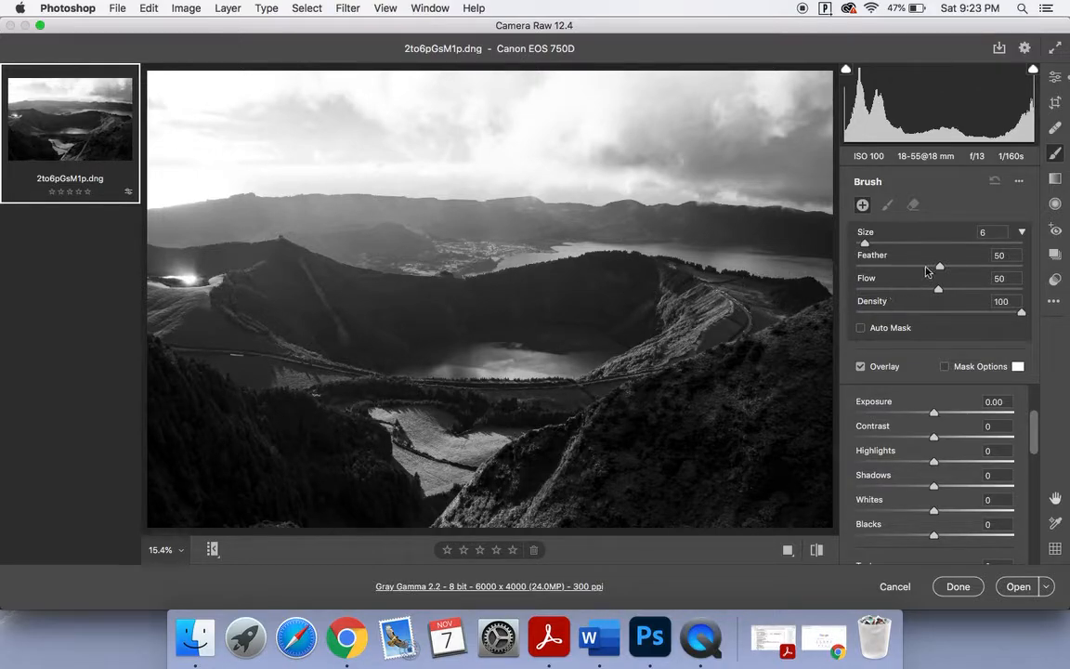
mouse_move(940, 267)
left_mouse_down()
mouse_move(1022, 266)
mouse_move(940, 270)
left_mouse_up()
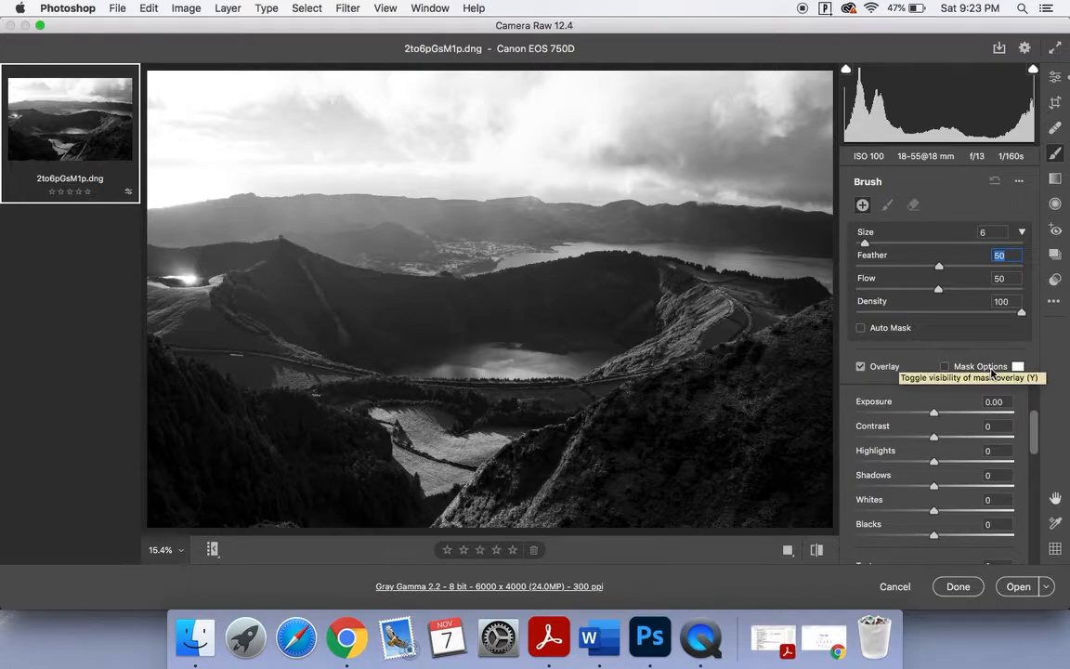
Turn on the brush mask display and set the mask overlay colour to red
left_click(946, 367)
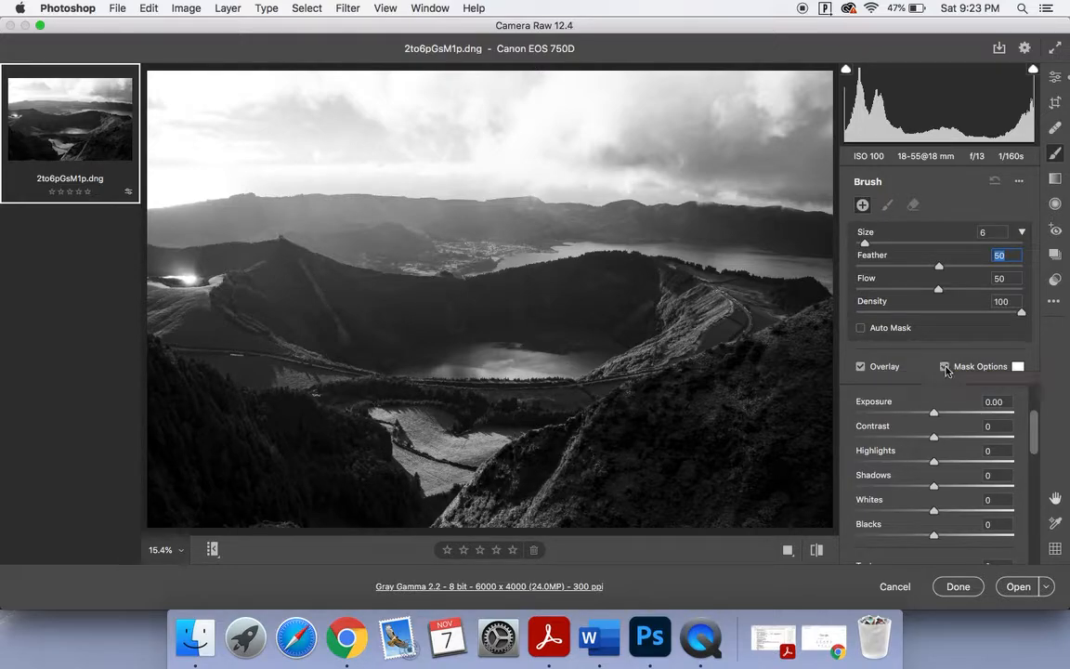
left_click(1018, 366)
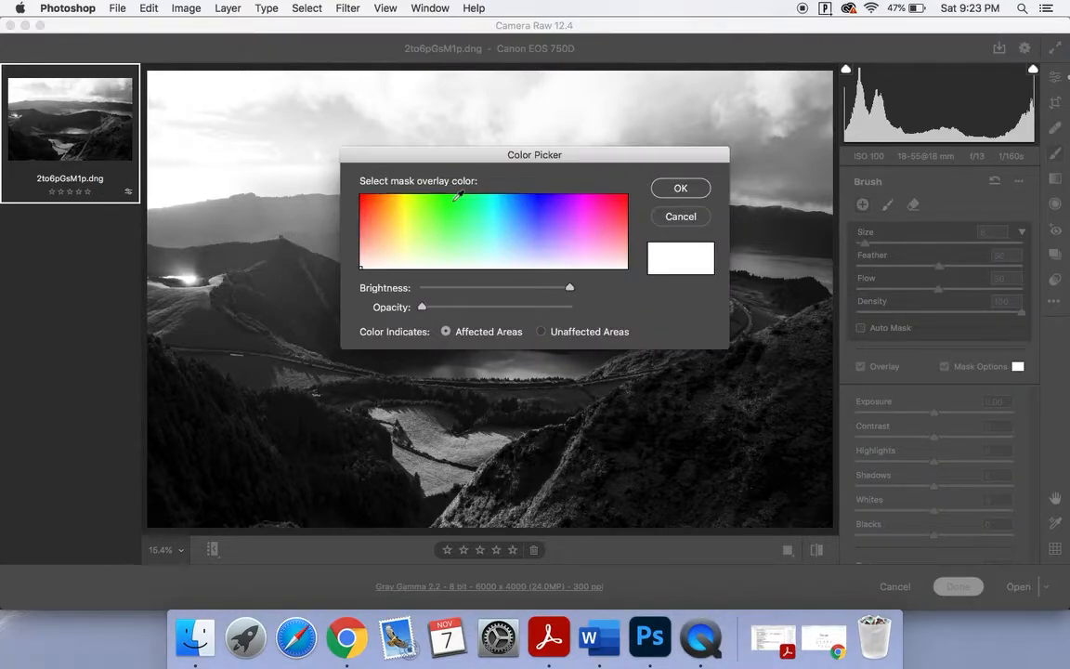
left_click(361, 196)
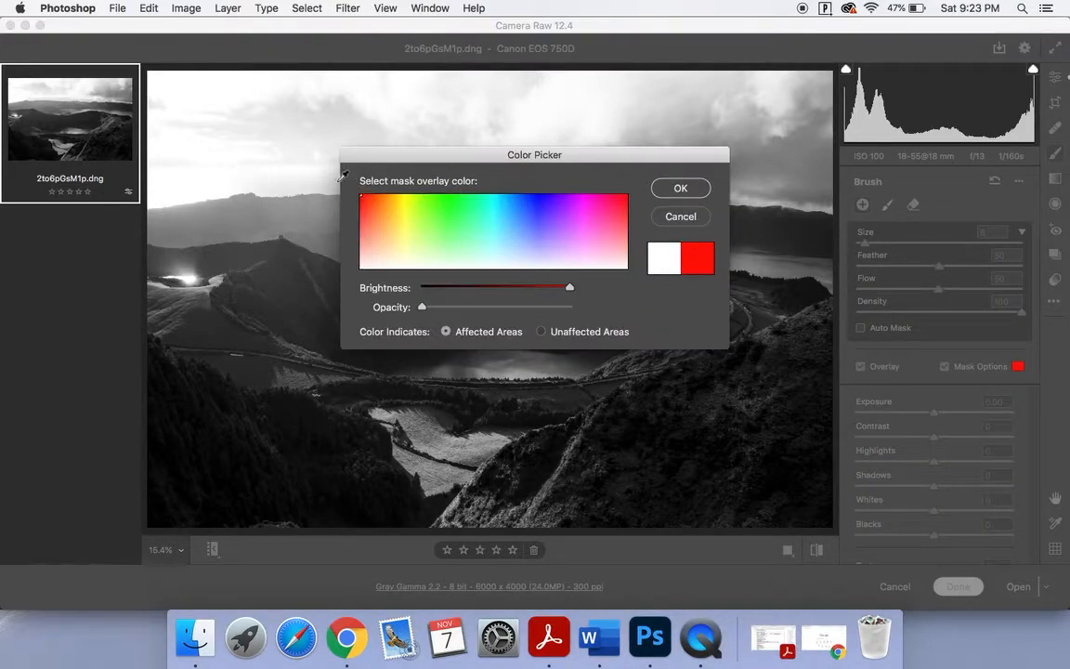
left_click(681, 187)
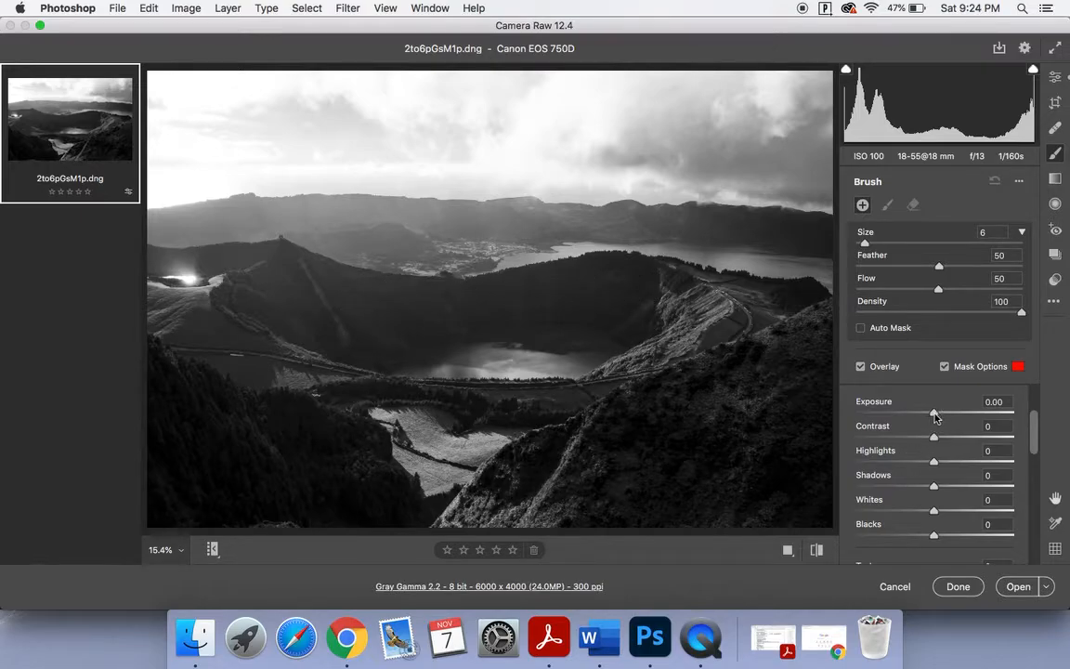
Set the brush Exposure to +2.00, paint over the dark hillside behind the crater lake, and hide the mask
left_click_drag(933, 412, 974, 419)
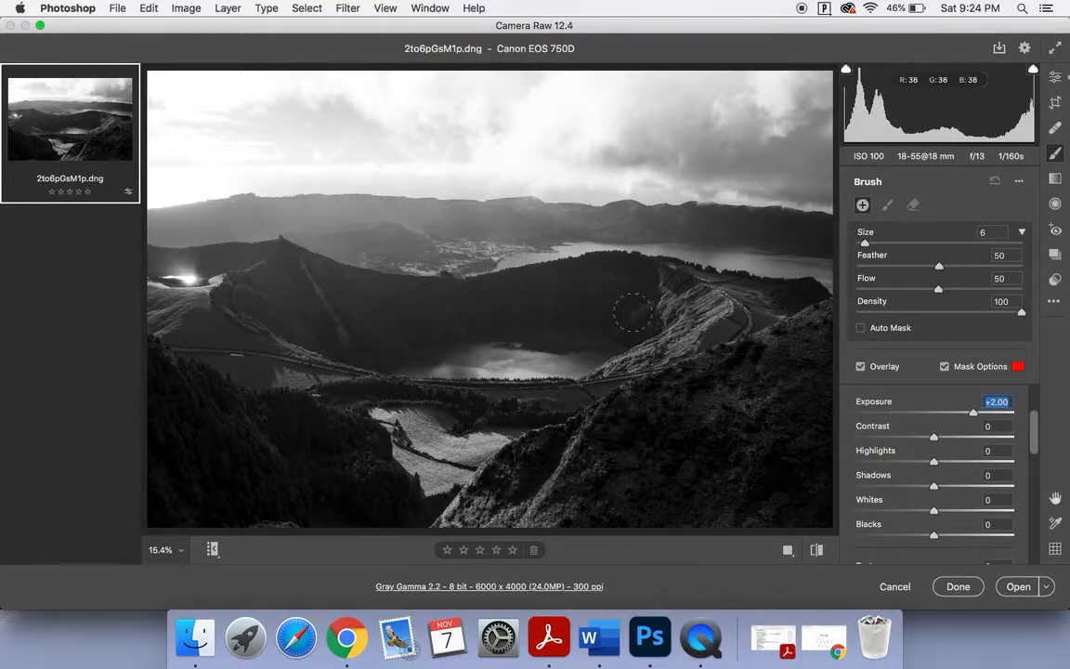
mouse_move(632, 313)
left_mouse_down()
mouse_move(626, 282)
mouse_move(578, 287)
mouse_move(613, 300)
mouse_move(544, 282)
mouse_move(431, 304)
mouse_move(287, 267)
mouse_move(266, 281)
mouse_move(335, 332)
mouse_move(377, 339)
mouse_move(398, 321)
mouse_move(461, 310)
mouse_move(596, 316)
mouse_move(631, 299)
mouse_move(603, 277)
mouse_move(515, 303)
mouse_move(332, 294)
mouse_move(390, 331)
left_mouse_up()
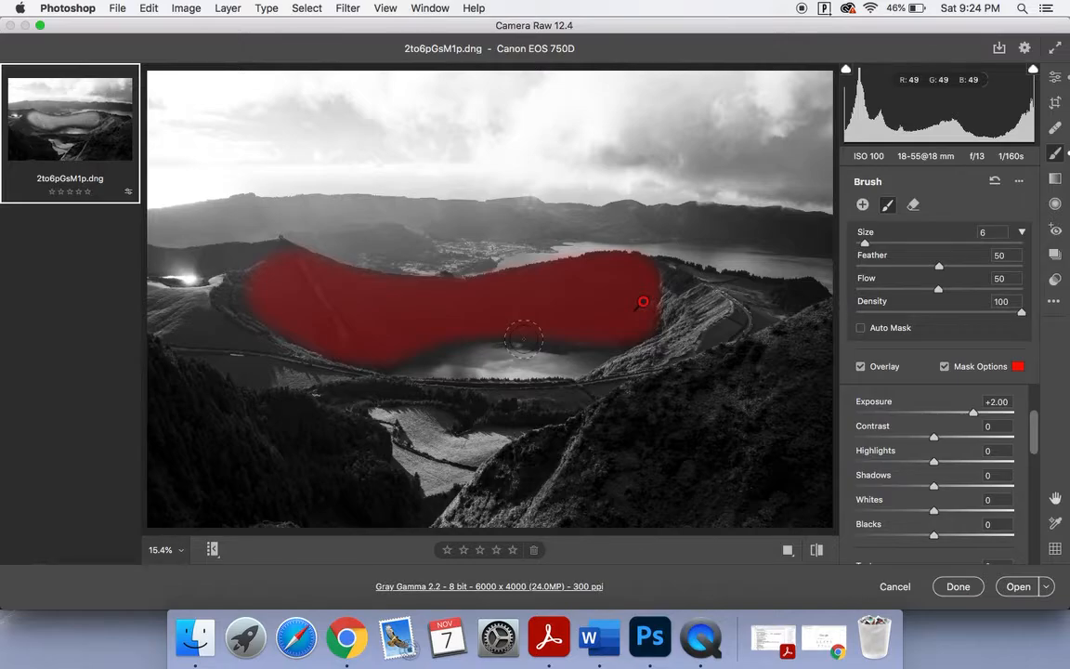
left_click(944, 367)
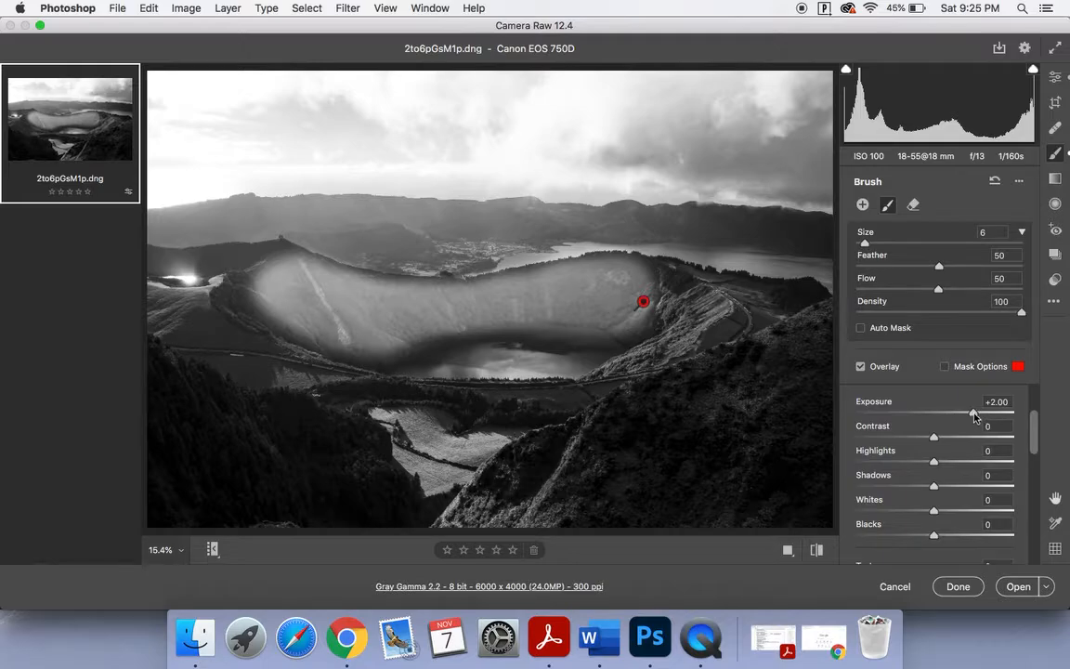
Set the hillside adjustment's Exposure to +0.20, Contrast to +7, Shadows to +3, Whites to +8 and Blacks to -7
mouse_move(974, 417)
left_mouse_down()
mouse_move(936, 415)
mouse_move(938, 440)
left_mouse_up()
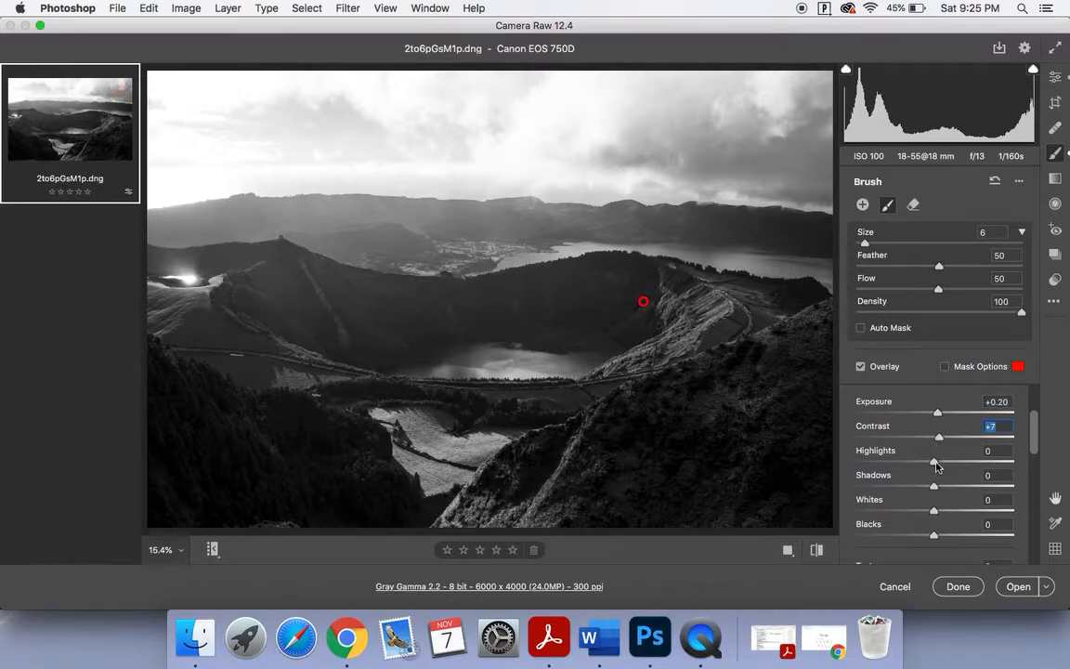
left_click(936, 464)
mouse_move(933, 486)
left_mouse_down()
mouse_move(949, 490)
mouse_move(936, 493)
mouse_move(943, 510)
mouse_move(958, 511)
mouse_move(940, 513)
mouse_move(932, 543)
left_mouse_up()
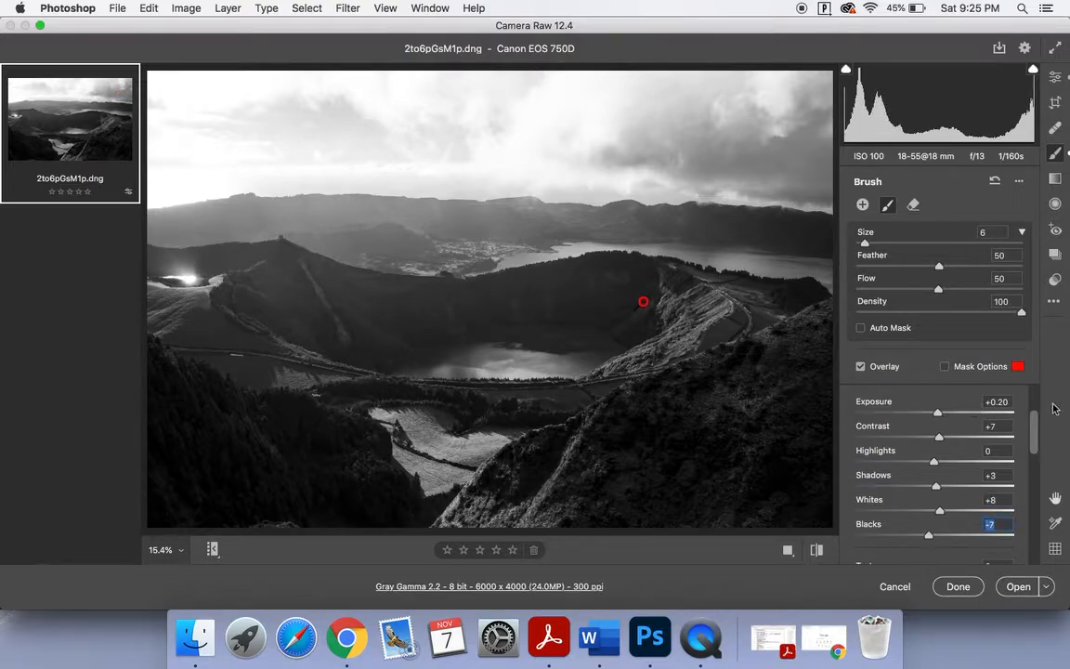
Look through all the selective edit settings available for the hillside brush adjustment, from Temperature down to Color
left_click_drag(1035, 424, 1031, 379)
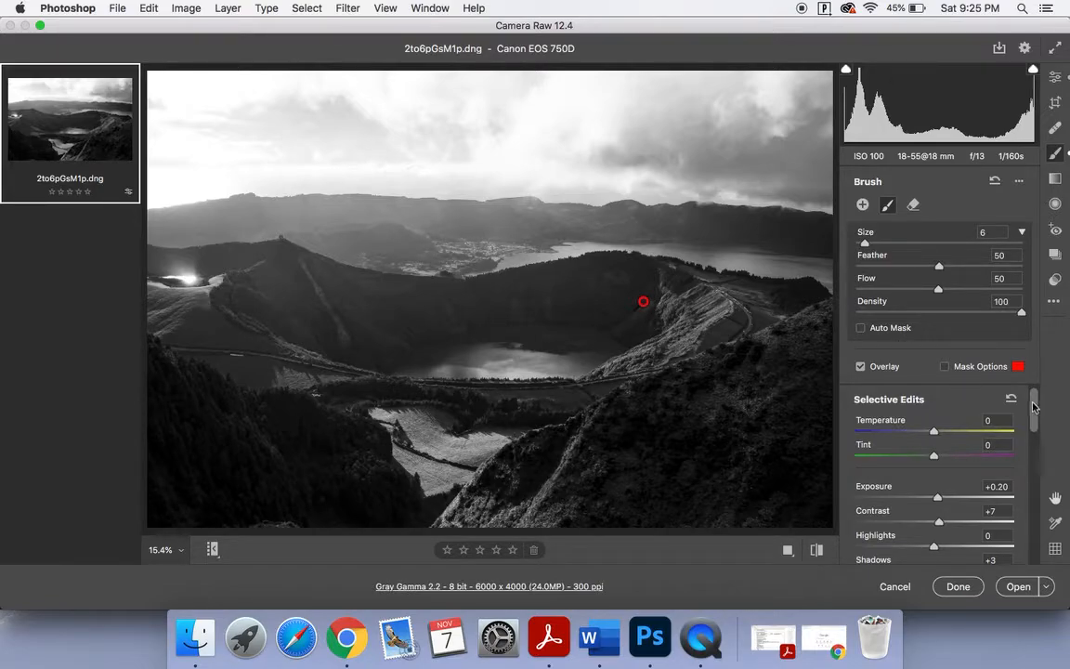
mouse_move(1033, 415)
left_mouse_down()
mouse_move(1029, 576)
mouse_move(1022, 429)
left_mouse_up()
scroll(1022, 429, "up", 3)
left_click_drag(1031, 413, 1018, 530)
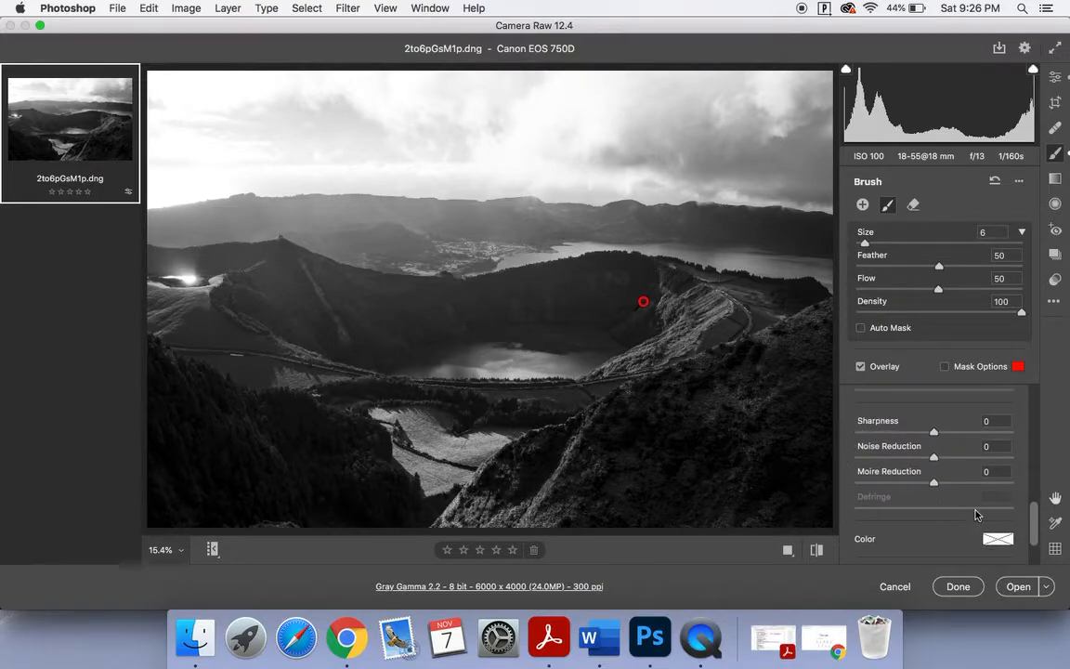
mouse_move(1032, 511)
left_mouse_down()
mouse_move(1034, 550)
mouse_move(1034, 535)
left_mouse_up()
left_click_drag(1035, 526, 1031, 371)
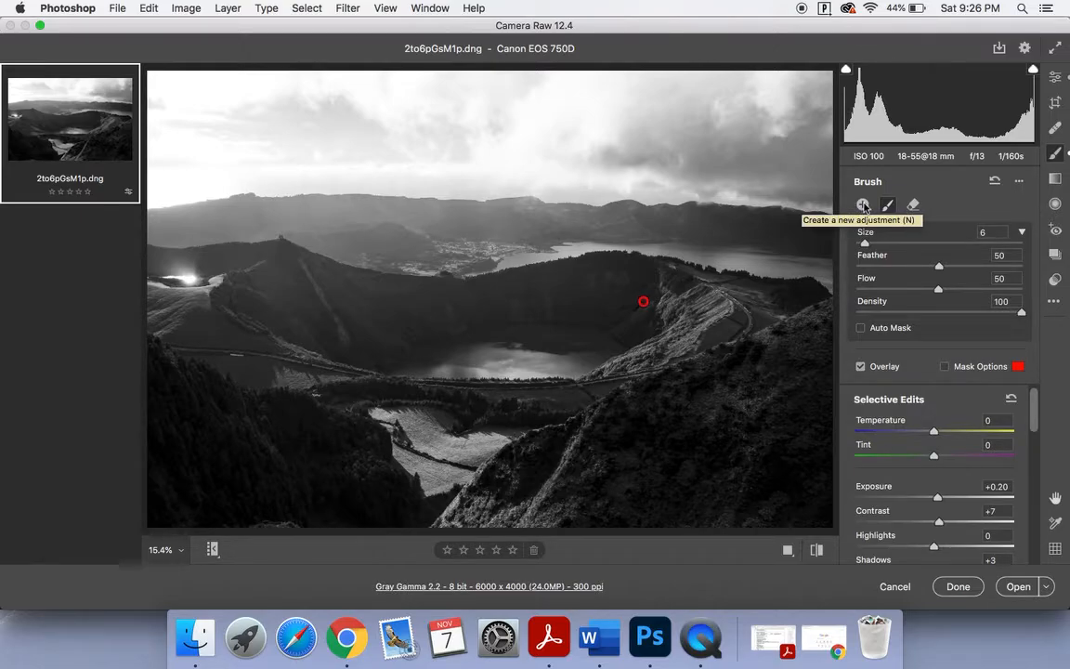
Start a new brush adjustment with size 14 and reset all its local correction settings
left_click(864, 205)
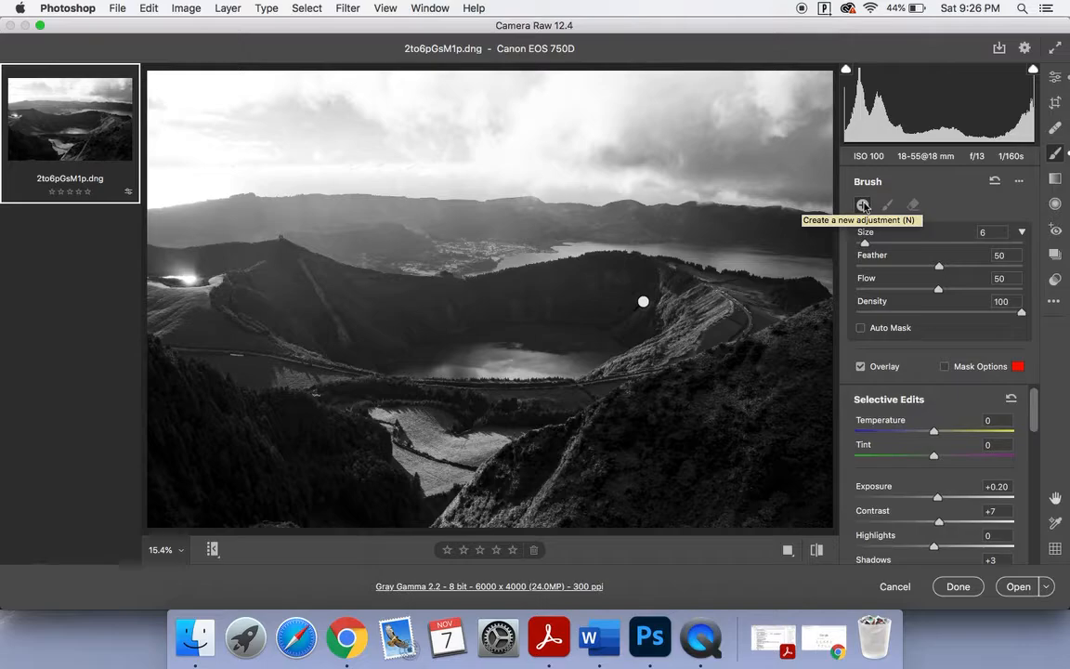
mouse_move(644, 303)
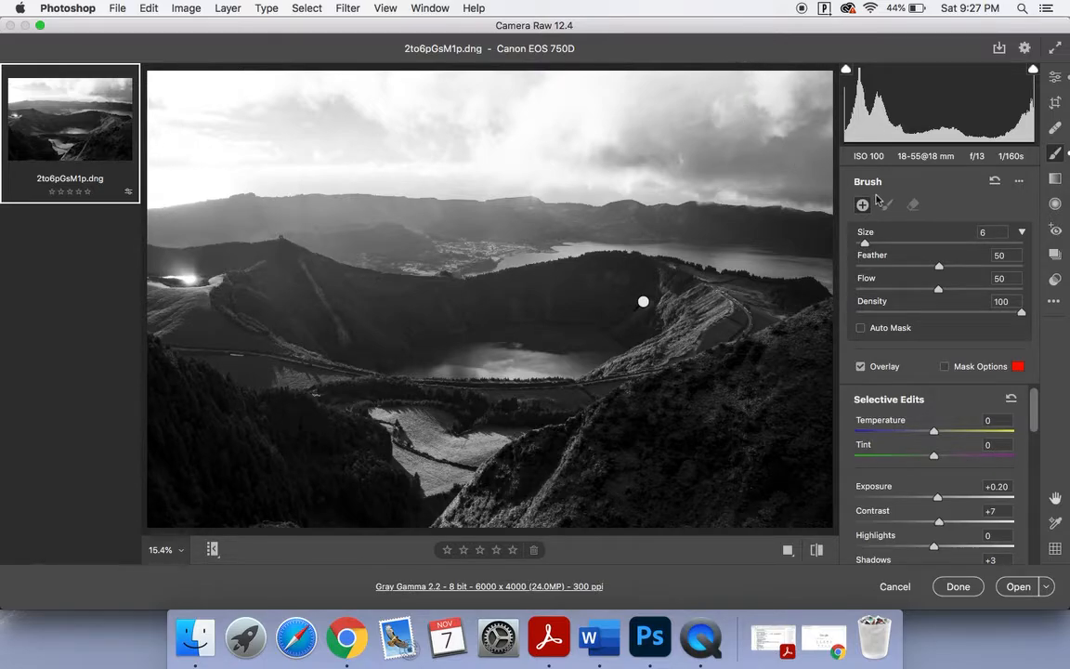
left_click_drag(864, 242, 892, 242)
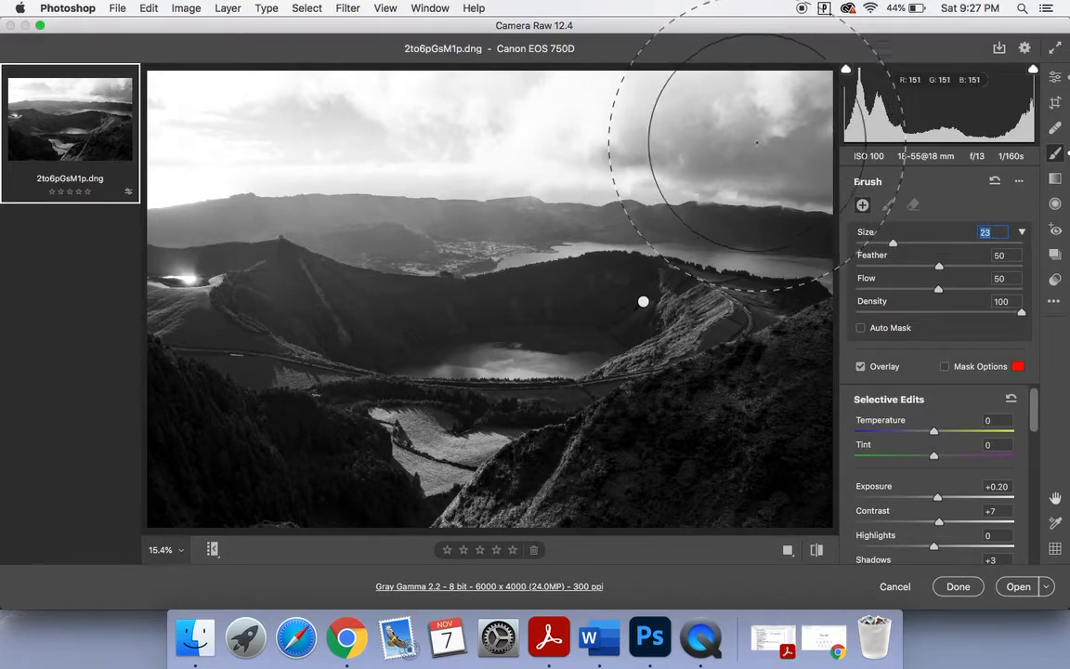
left_click_drag(892, 242, 878, 244)
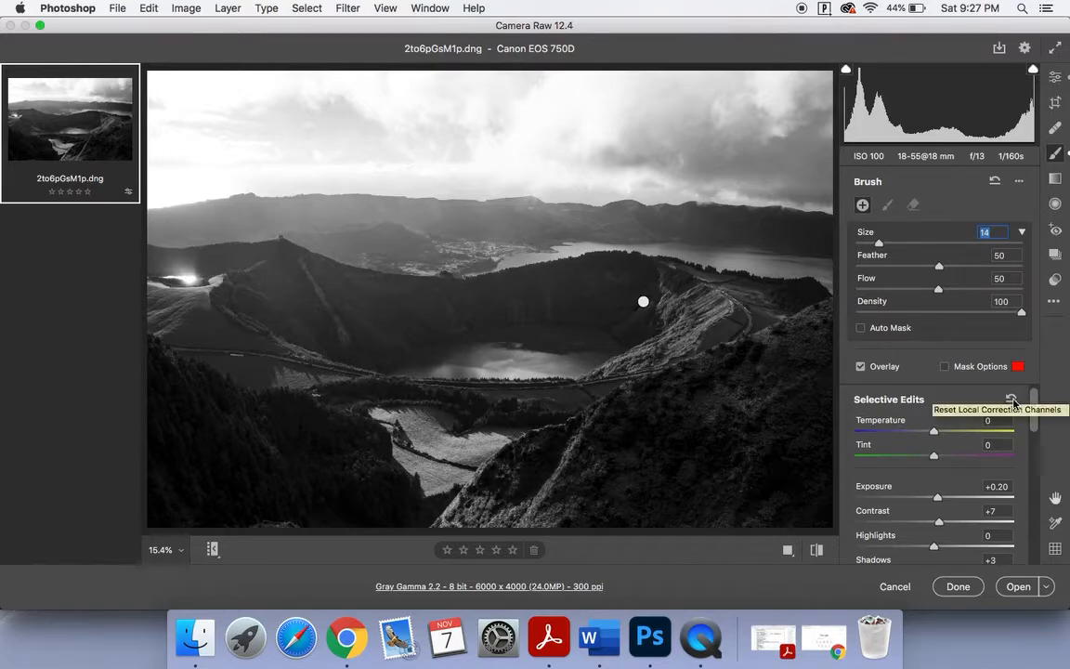
left_click(1011, 399)
left_click_drag(1034, 413, 1035, 388)
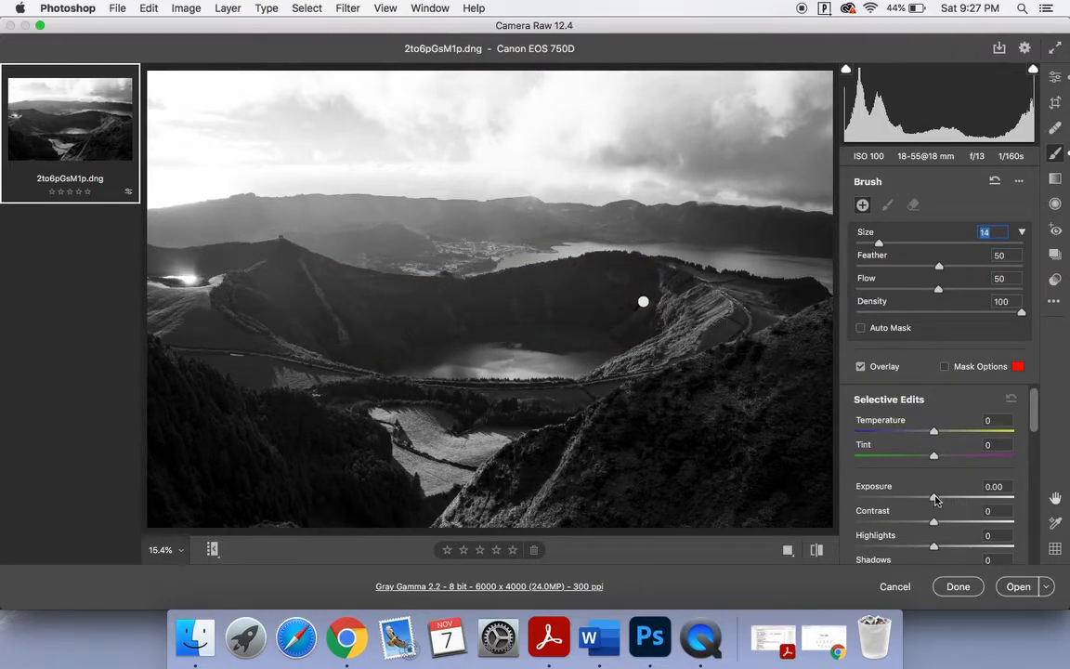
Set the brush Exposure to -0.60 and paint over the whole sky
left_click_drag(935, 498, 921, 499)
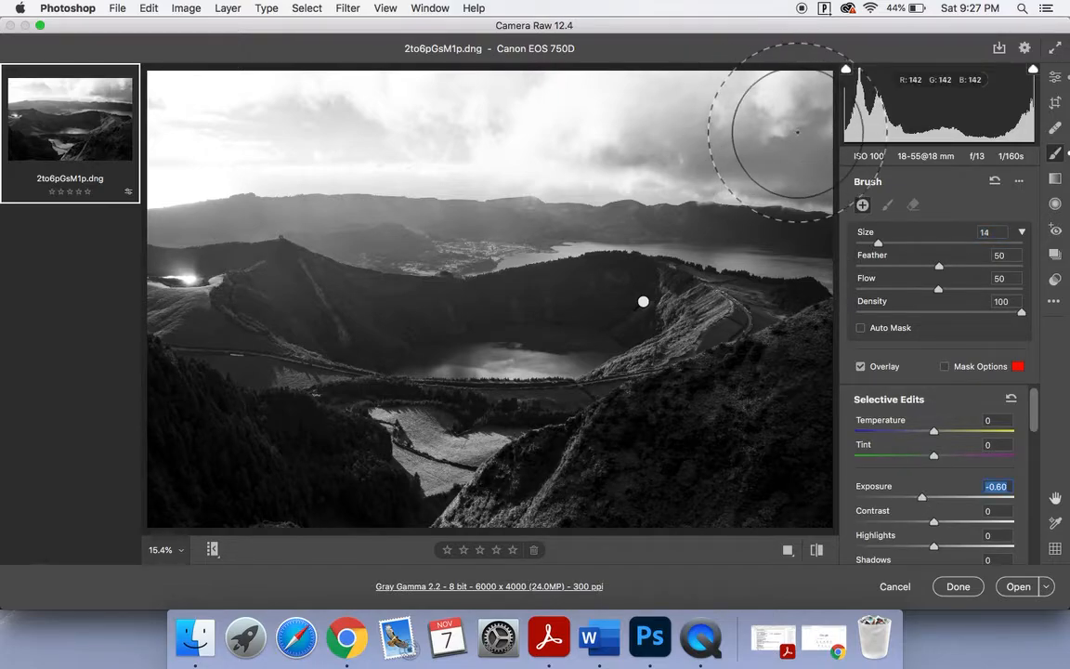
mouse_move(810, 133)
left_mouse_down()
mouse_move(735, 117)
mouse_move(781, 113)
mouse_move(722, 103)
mouse_move(771, 104)
mouse_move(724, 109)
mouse_move(717, 128)
mouse_move(652, 130)
mouse_move(559, 112)
mouse_move(172, 93)
left_mouse_up()
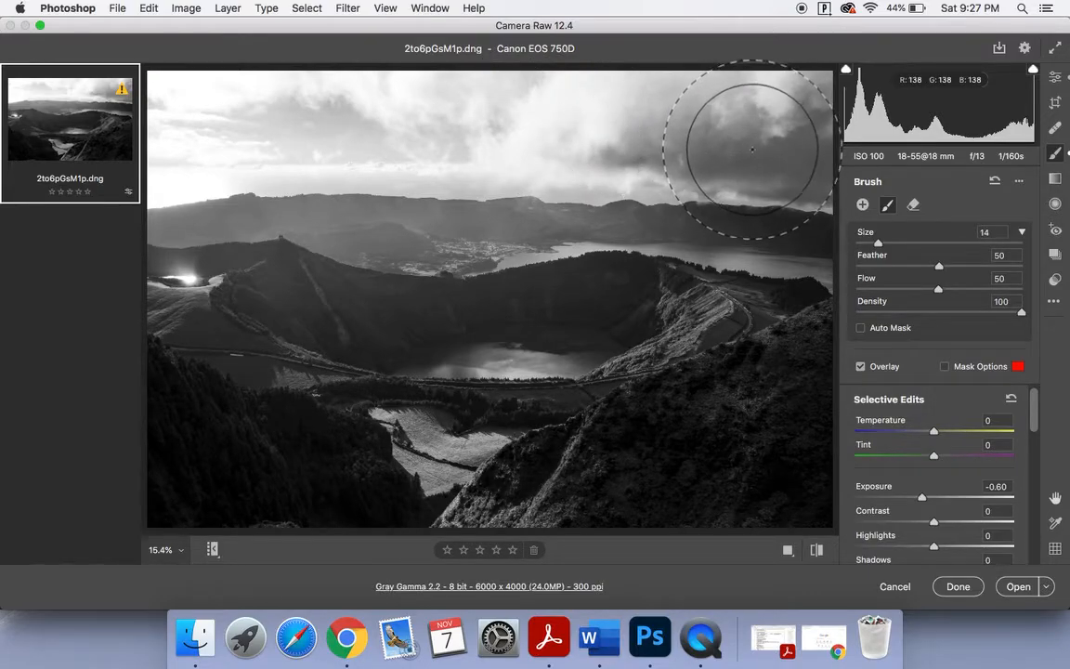
mouse_move(752, 149)
left_mouse_down()
mouse_move(800, 130)
mouse_move(816, 89)
left_mouse_up()
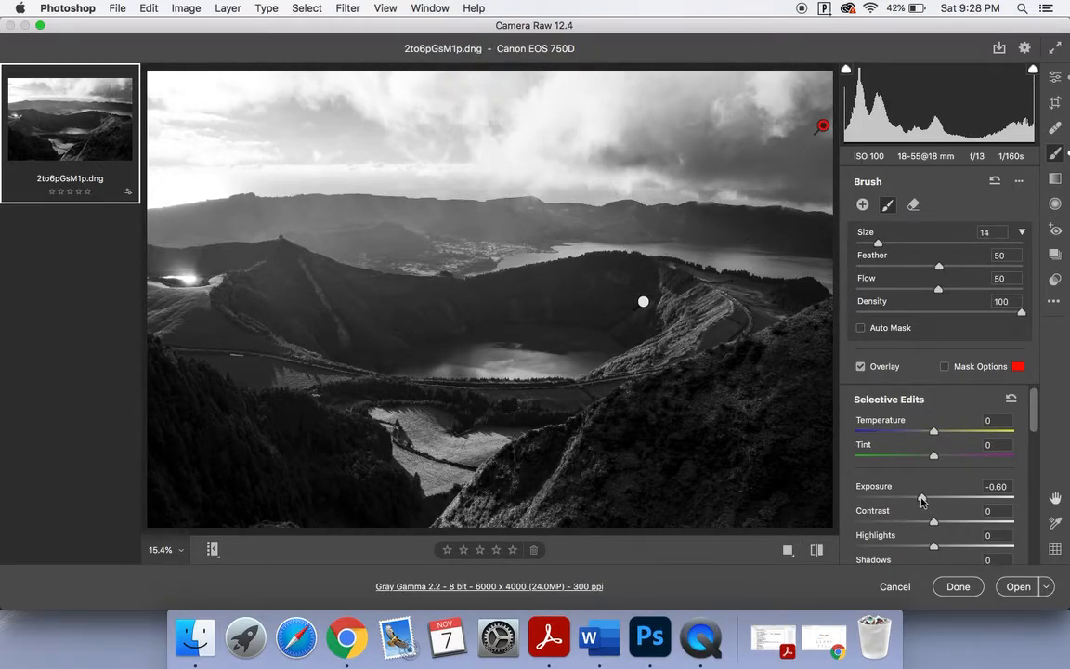
Set the sky adjustment's Exposure to -0.35 and Contrast to +15, and revert a trial Highlights value of -48
left_click_drag(922, 502, 946, 528)
scroll(945, 536, "down", 3)
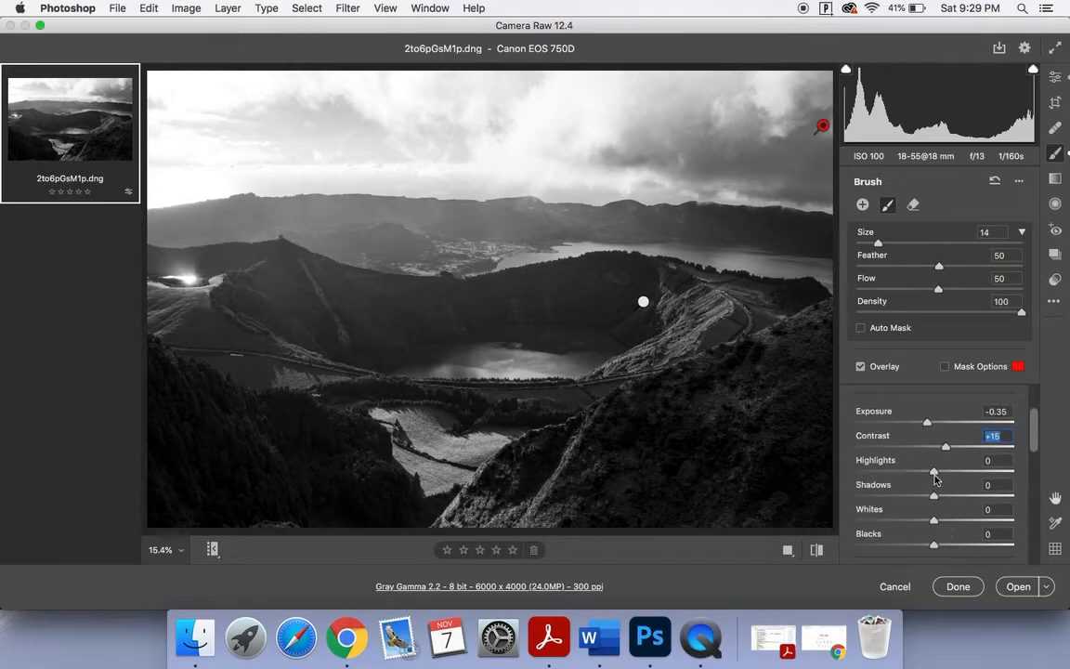
left_click_drag(933, 473, 896, 474)
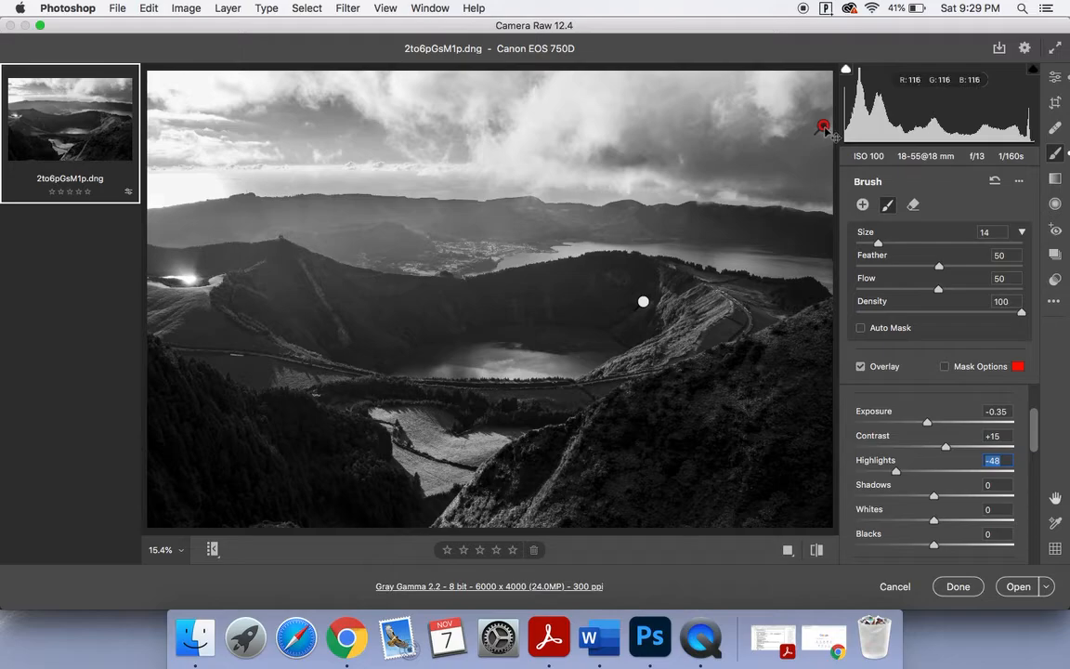
key("BackSpace")
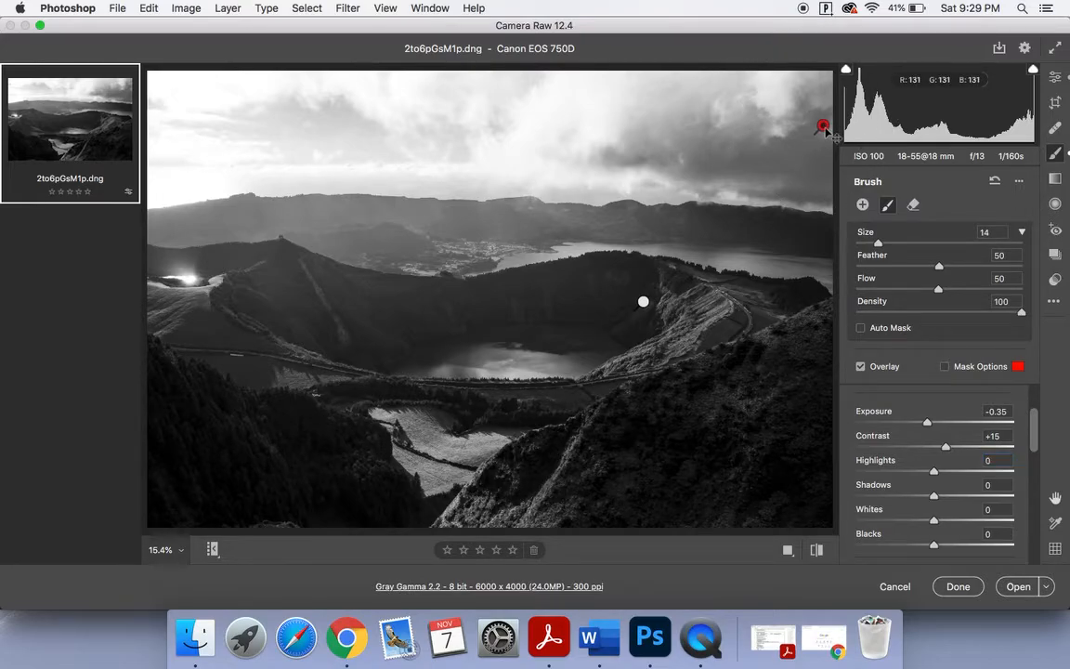
Compare the brushed black and white photo with its original default settings
key("p")
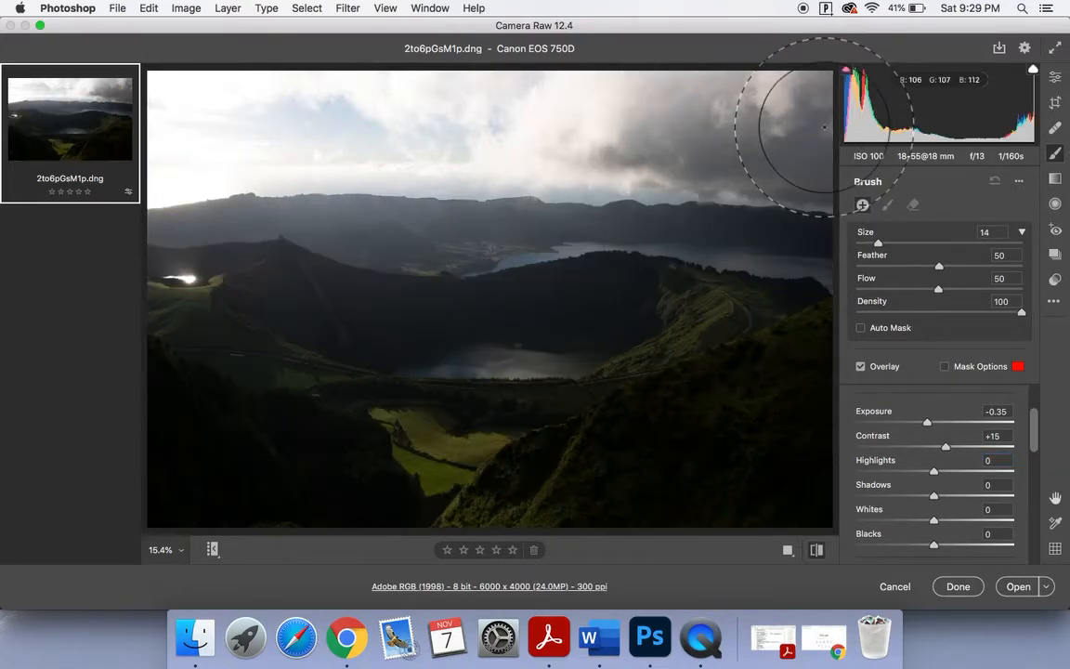
key("p")
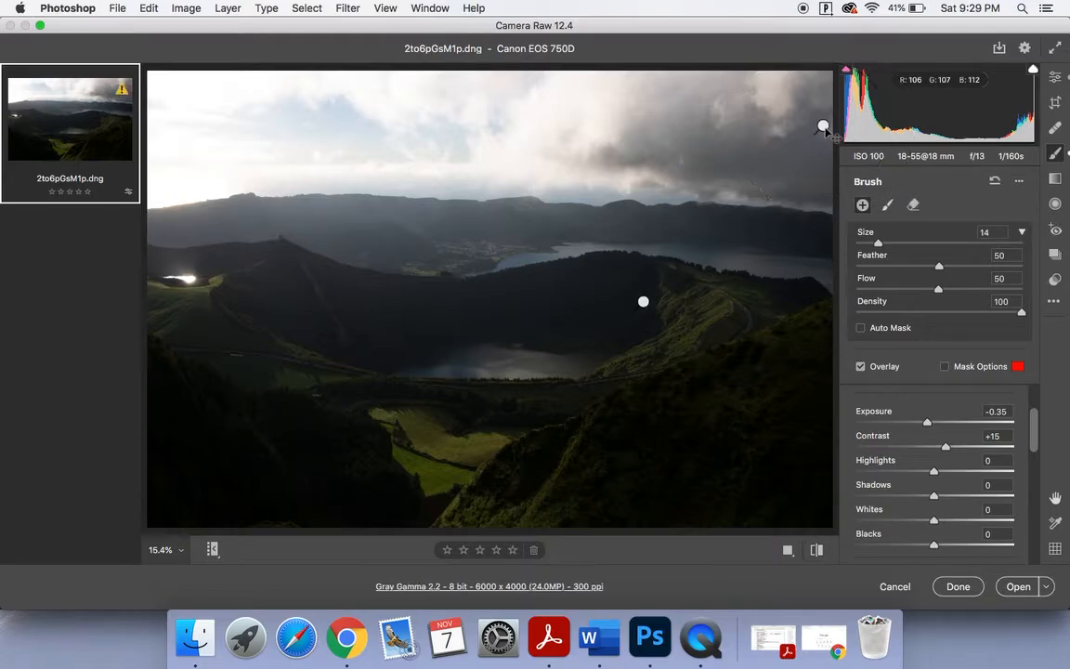
Try deleting the sky's brush adjustment and undo the deletion
left_click(824, 127)
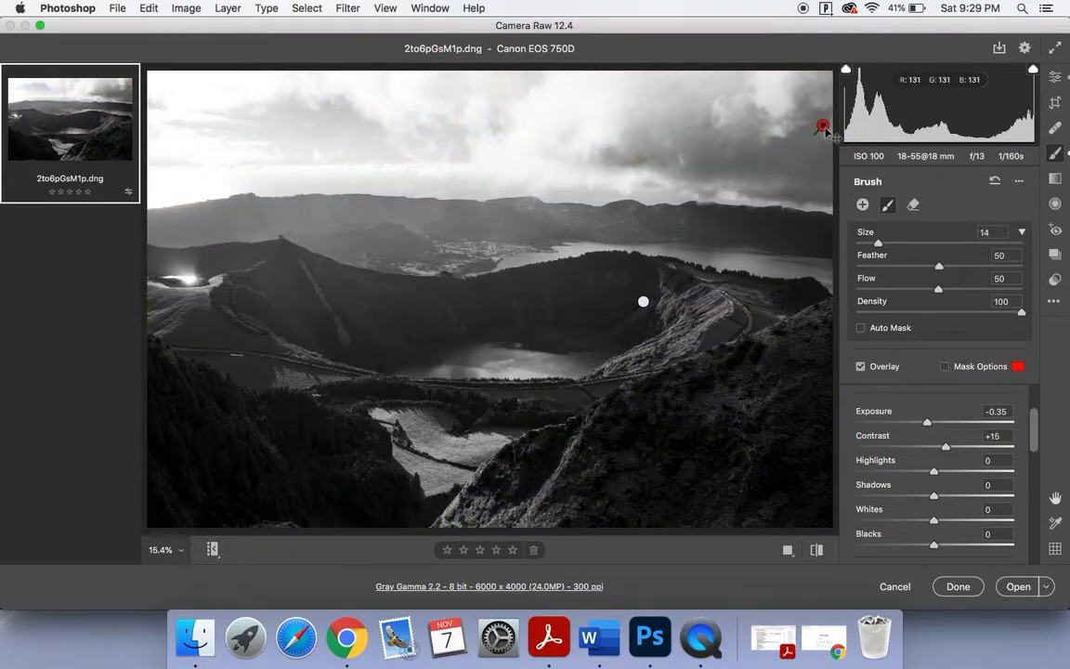
key("Delete")
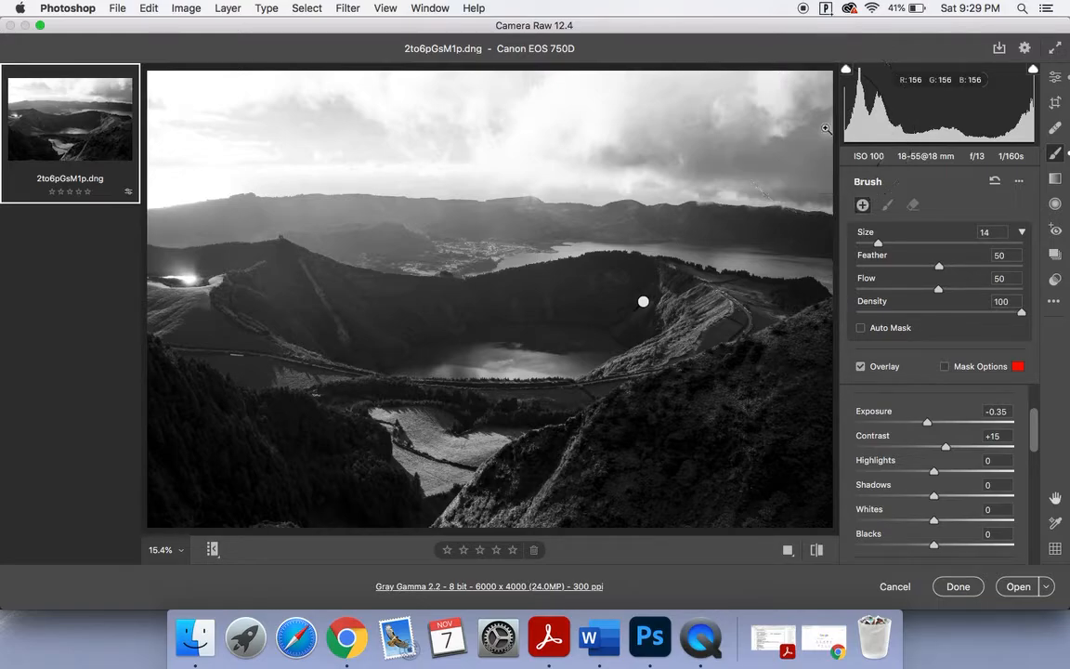
key("super+z")
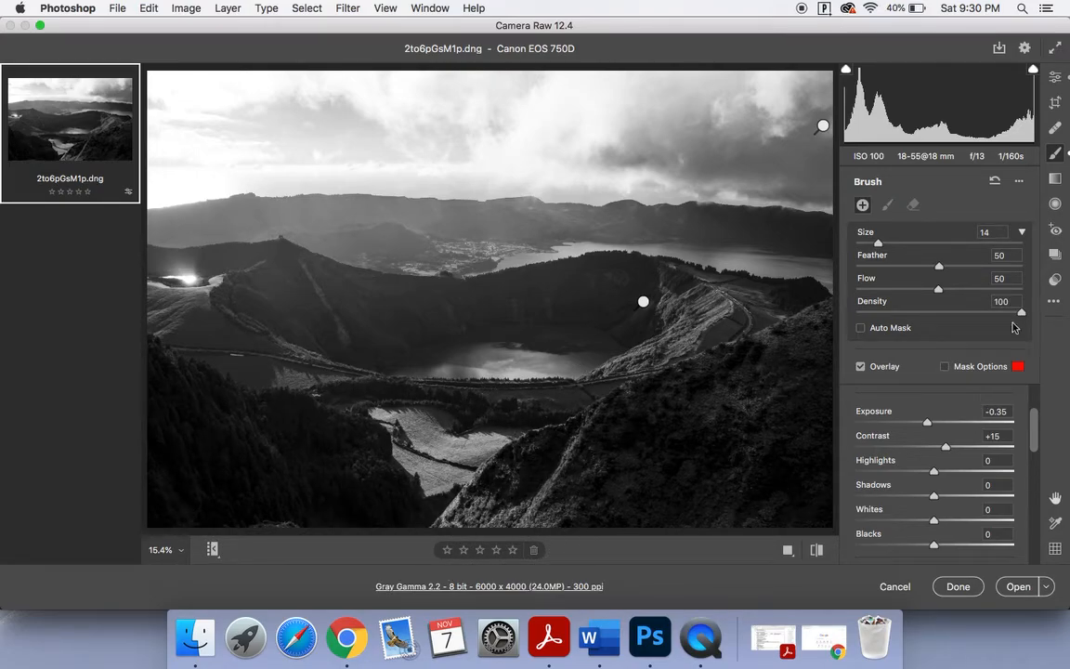
Reset the brush settings, set Exposure to +0.45, and paint a new adjustment over the dark foreground slopes on both sides
left_click_drag(1034, 423, 1036, 401)
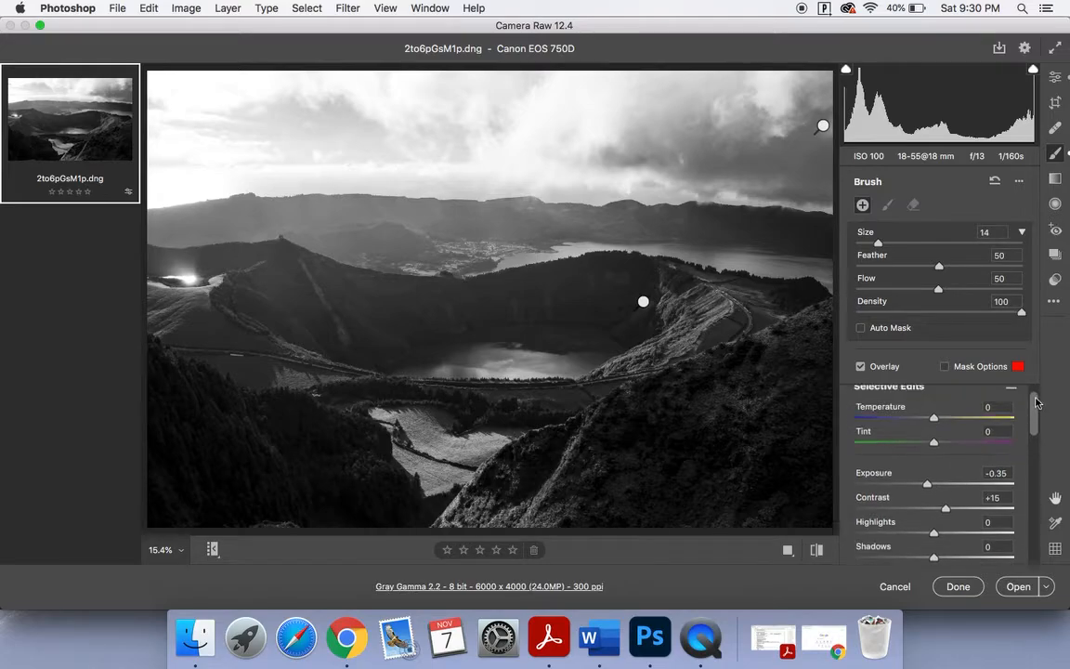
left_click(1011, 399)
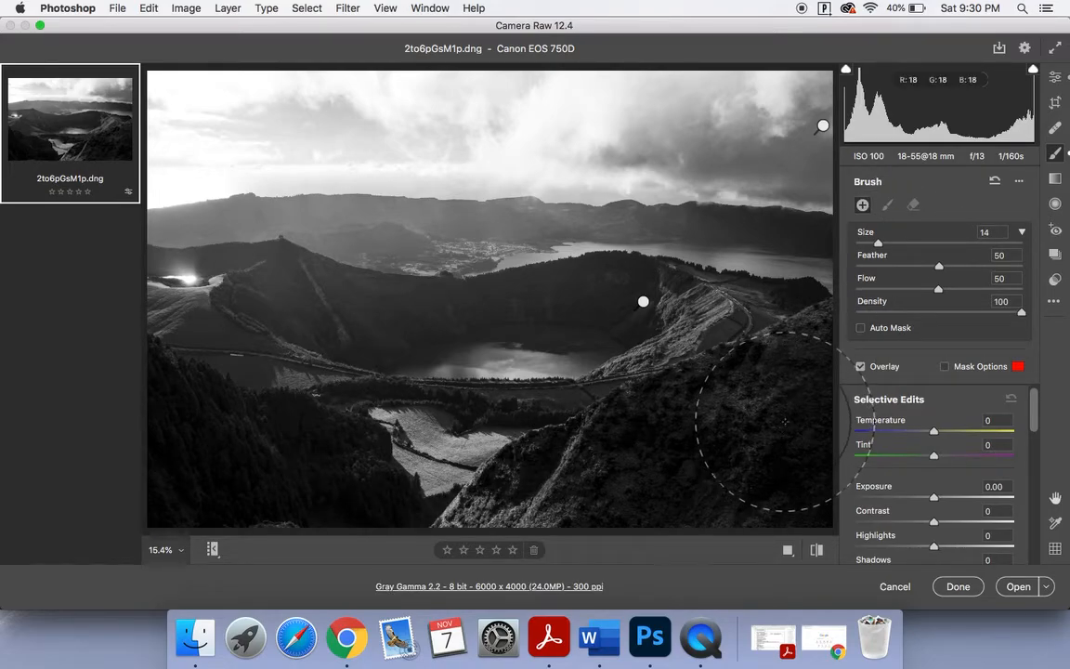
left_click_drag(933, 498, 942, 498)
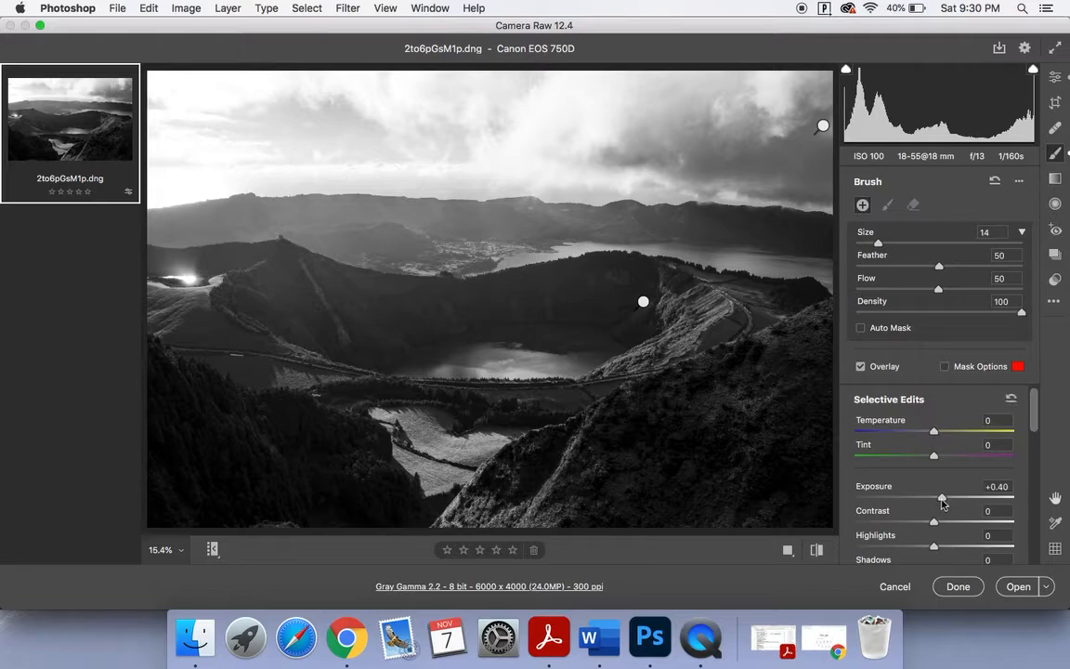
mouse_move(803, 379)
left_mouse_down()
mouse_move(726, 454)
mouse_move(597, 490)
mouse_move(554, 486)
mouse_move(629, 501)
mouse_move(817, 483)
mouse_move(804, 472)
mouse_move(776, 484)
left_mouse_up()
mouse_move(364, 484)
left_mouse_down()
mouse_move(349, 489)
mouse_move(359, 502)
mouse_move(277, 481)
mouse_move(181, 443)
mouse_move(155, 420)
mouse_move(359, 502)
mouse_move(239, 520)
mouse_move(310, 508)
mouse_move(288, 506)
left_mouse_up()
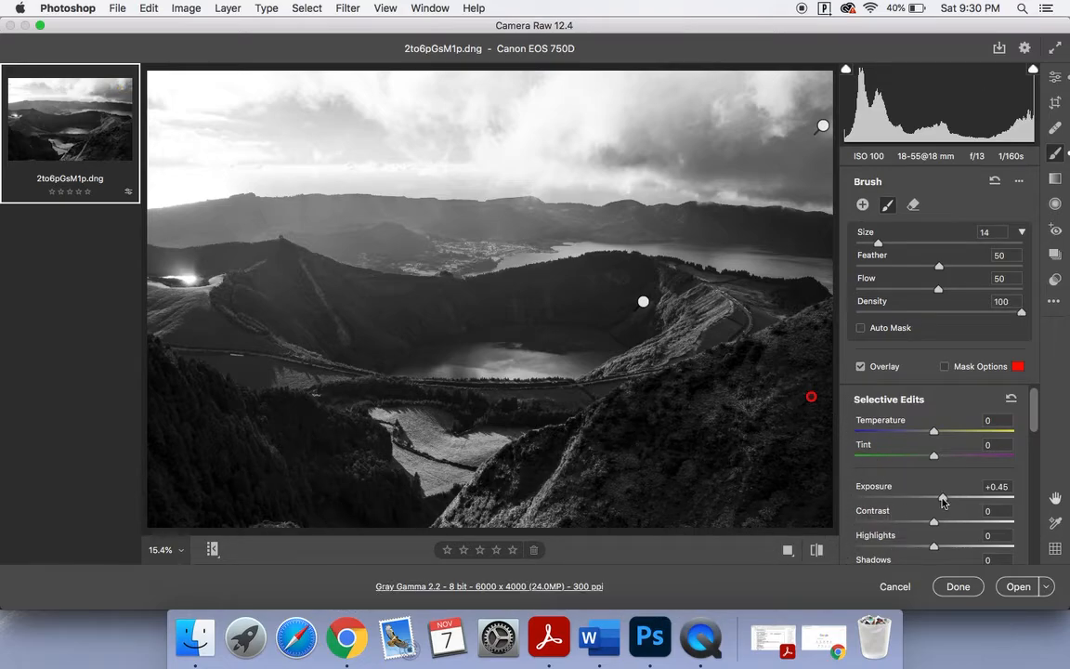
Set the foreground brush adjustment's Shadows to +8, Whites to +10 and Blacks to -8
scroll(936, 525, "down", 3)
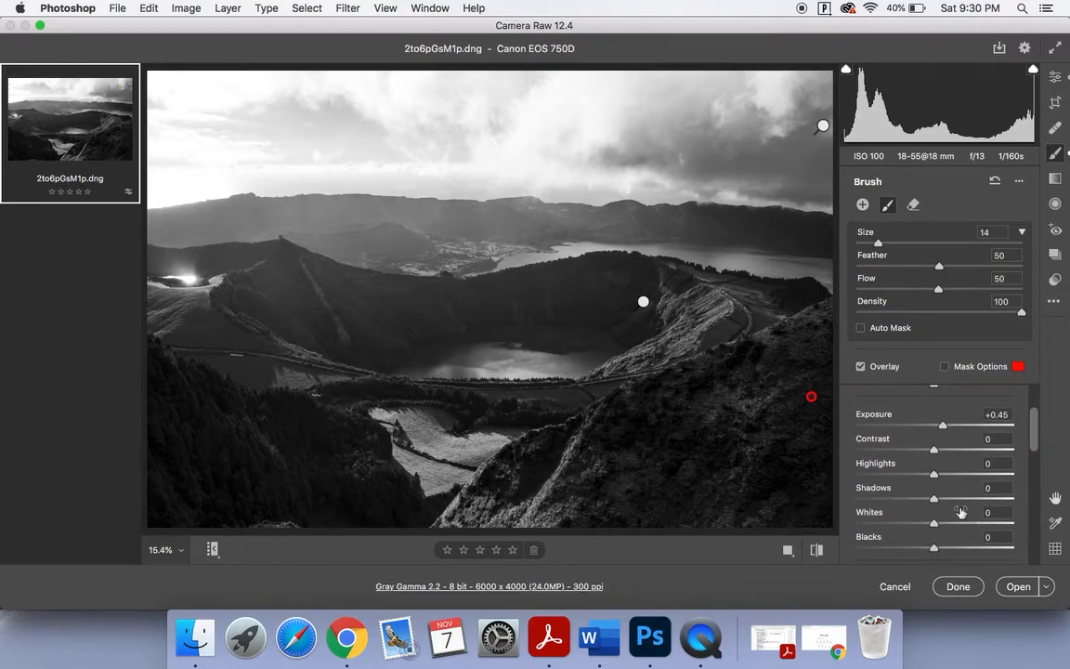
left_click_drag(933, 502, 927, 552)
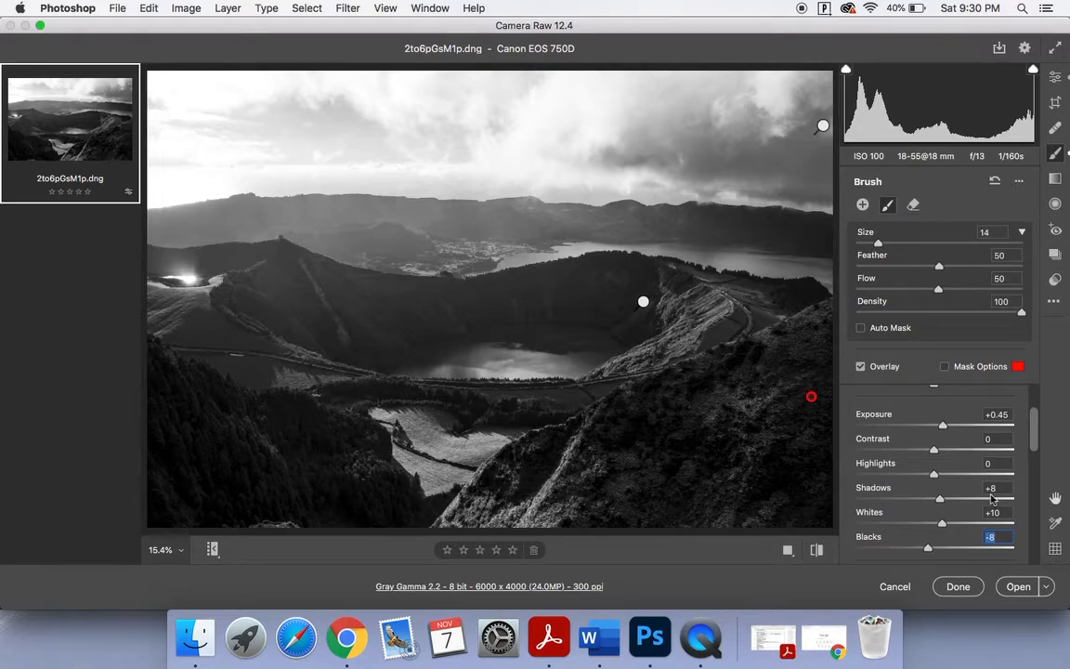
scroll(985, 483, "up", 3)
scroll(1008, 444, "down", 10)
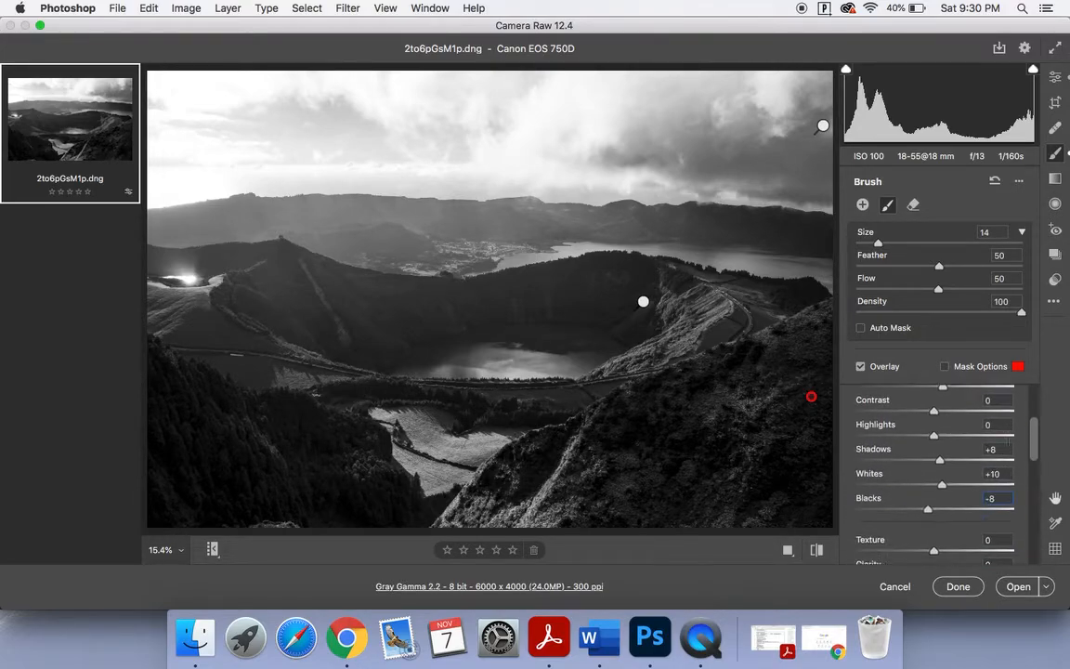
scroll(1008, 444, "up", 10)
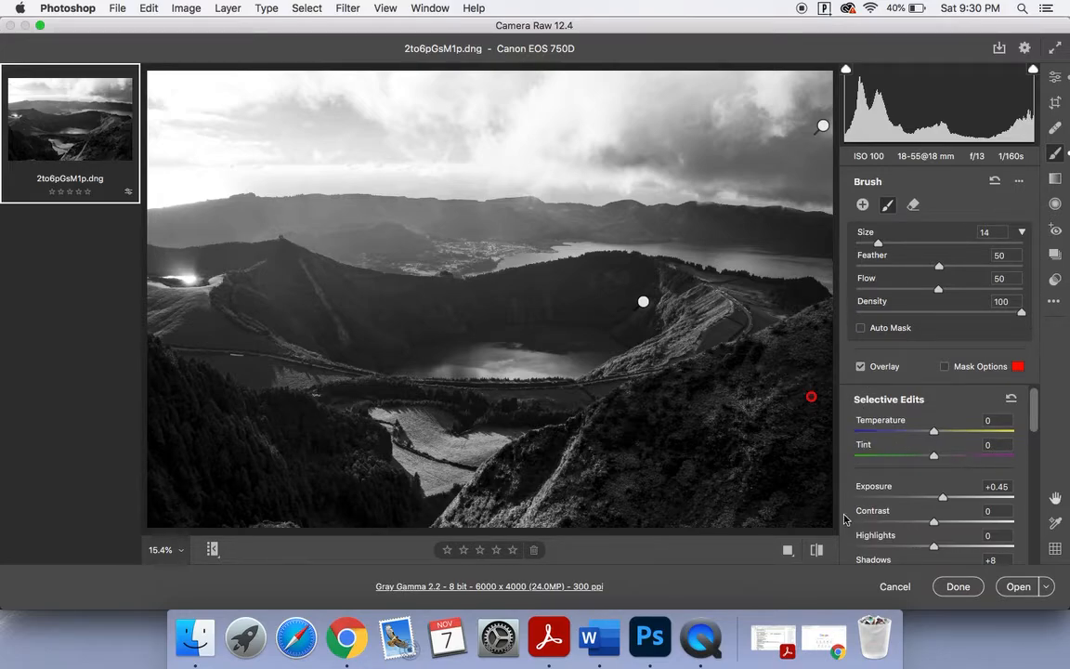
Compare the photo including the foreground adjustment with its default settings and review the brush values
left_click(816, 550)
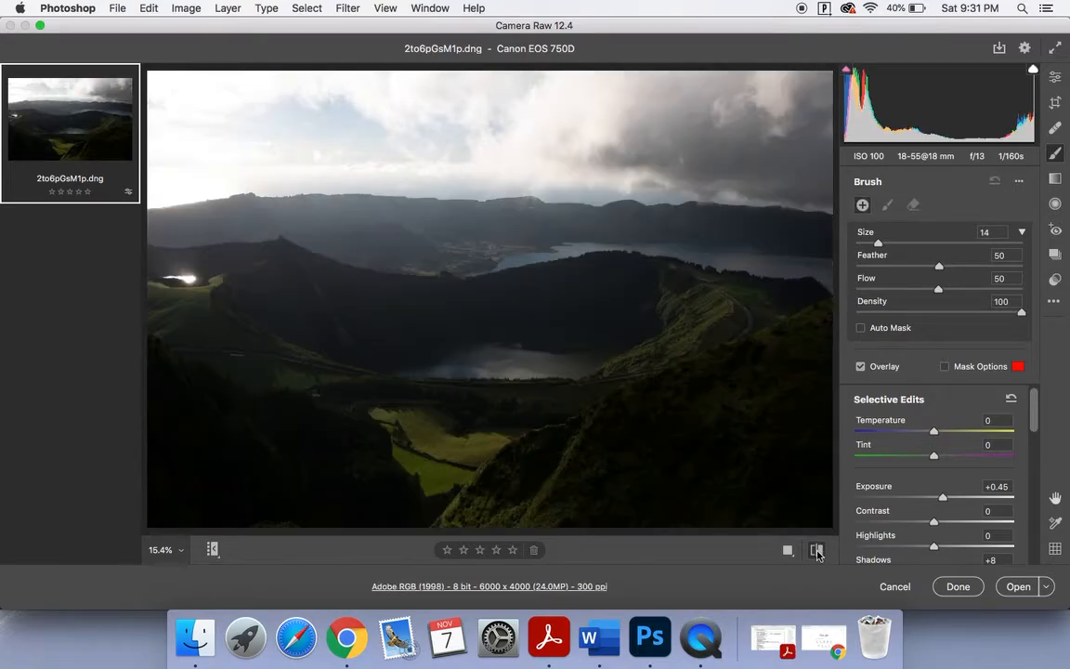
left_click(816, 550)
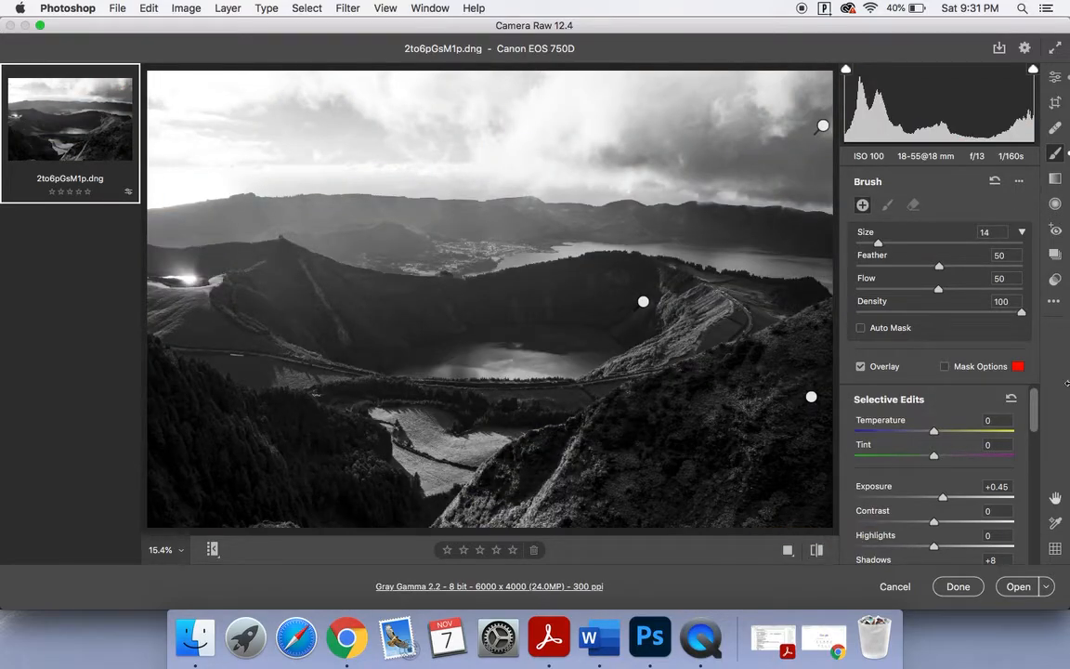
left_click_drag(1031, 415, 1044, 395)
scroll(1028, 446, "down", 4)
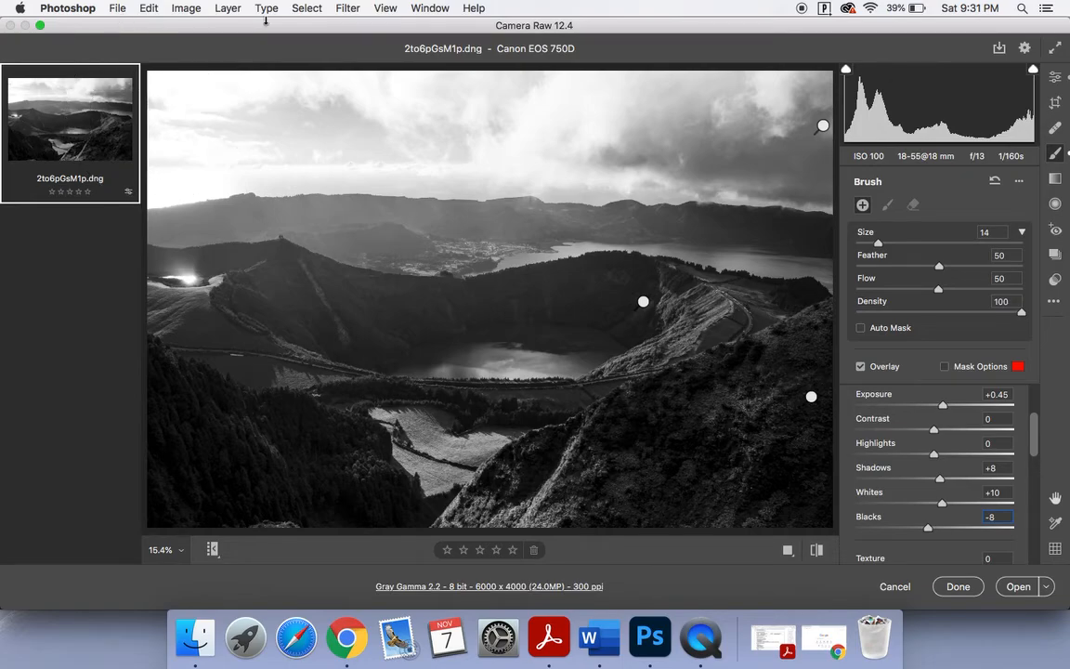
Try JPEG save options with Resize to Fit turned off and a resolution of 300 pixels/inch, and cancel without saving
left_click(998, 50)
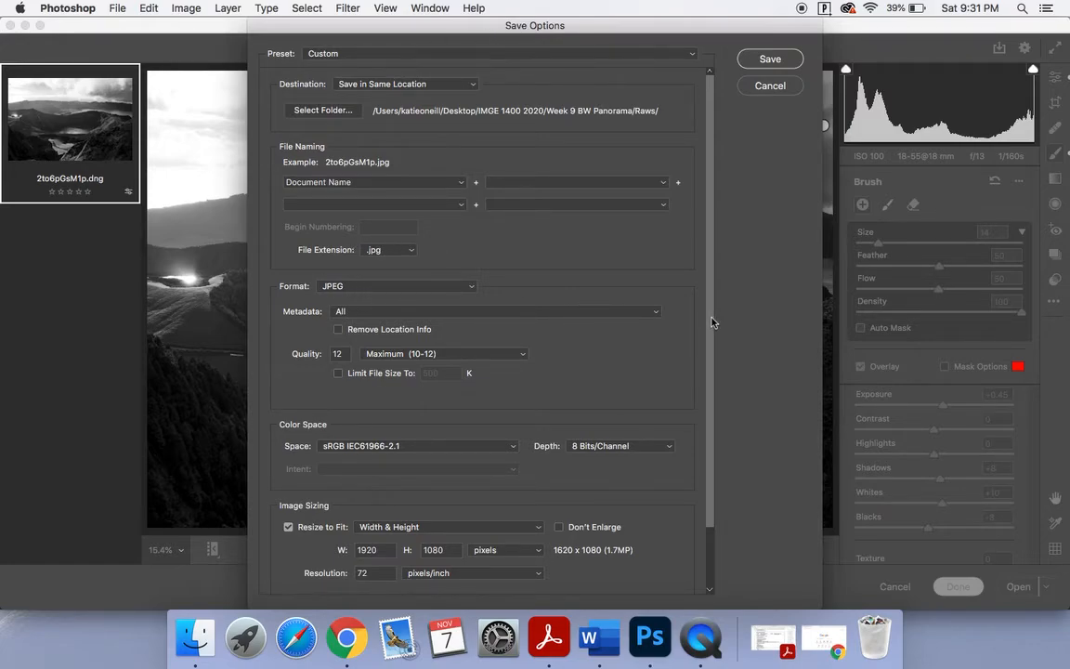
left_click_drag(711, 321, 703, 414)
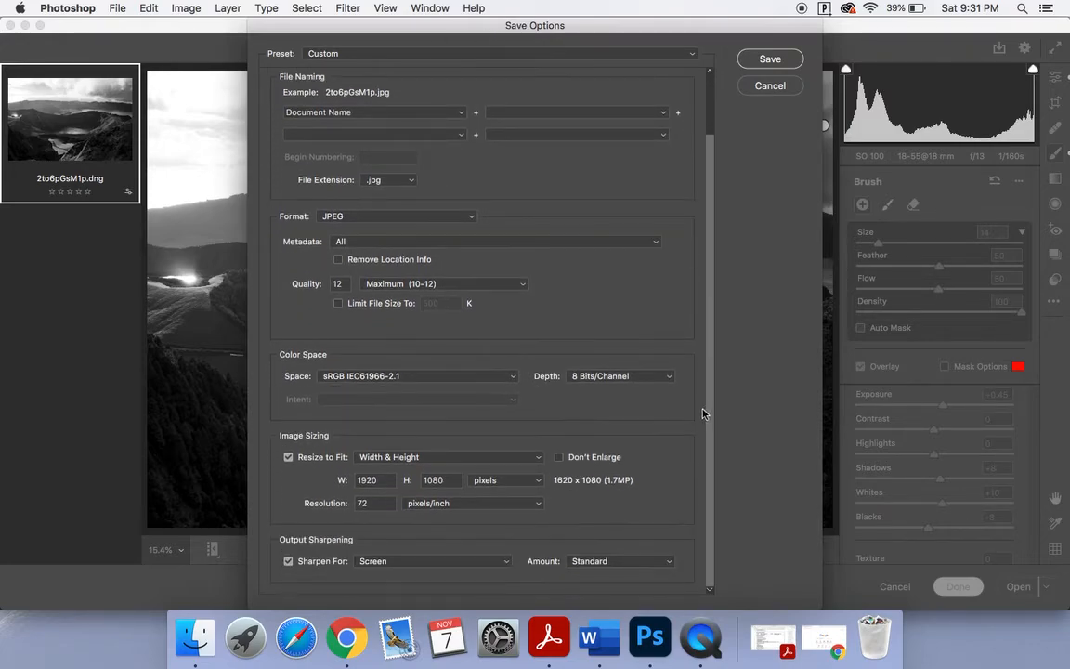
left_click(289, 459)
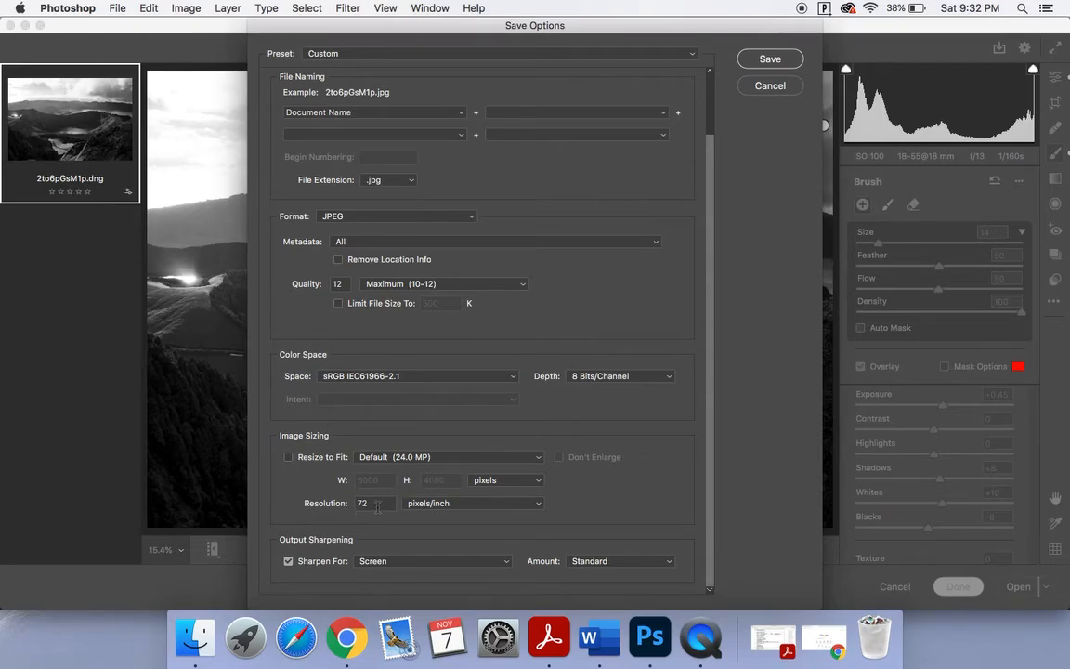
double_click(377, 506)
type("300")
left_click(770, 88)
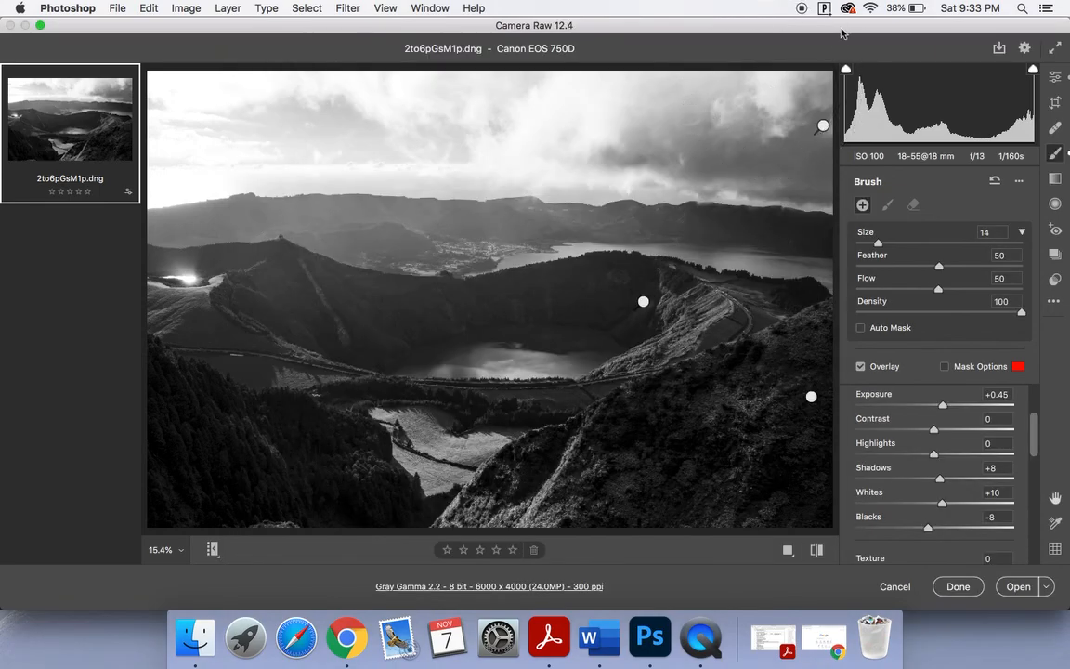